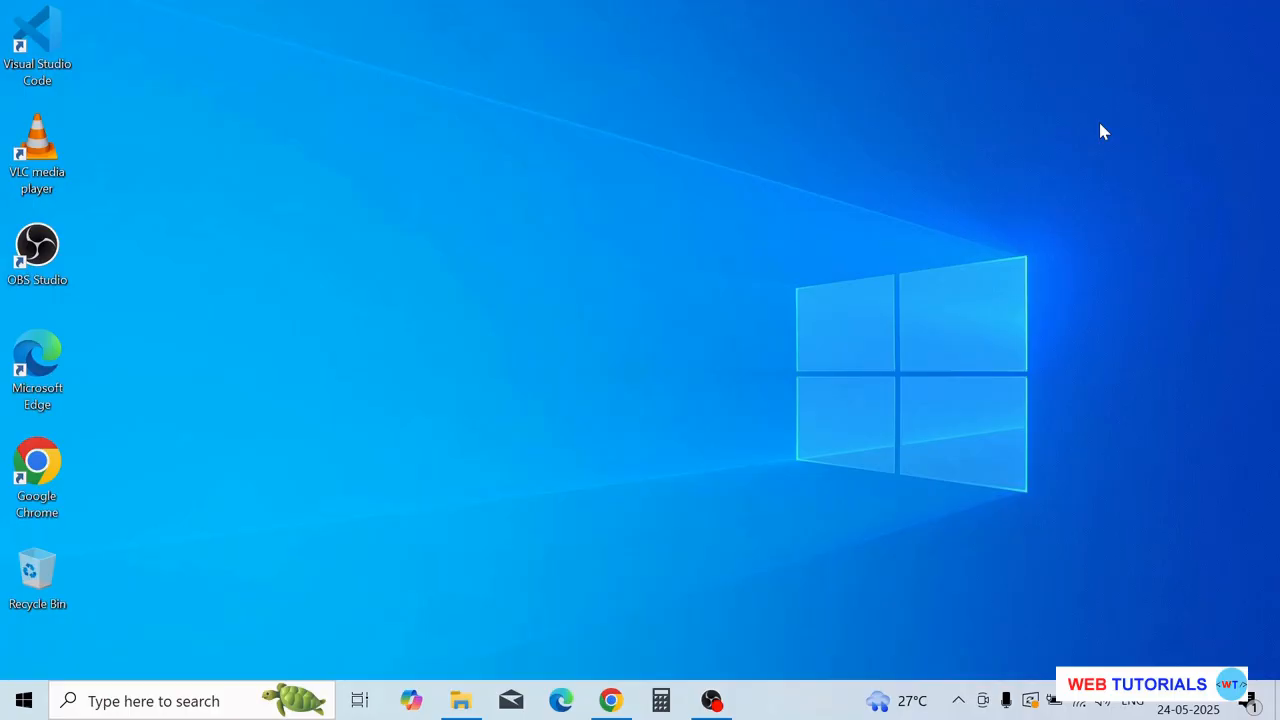
- Restore the Chrome window showing the Google search results for 'postgresql'
{"action": "left_click", "coordinate": [610, 700]}
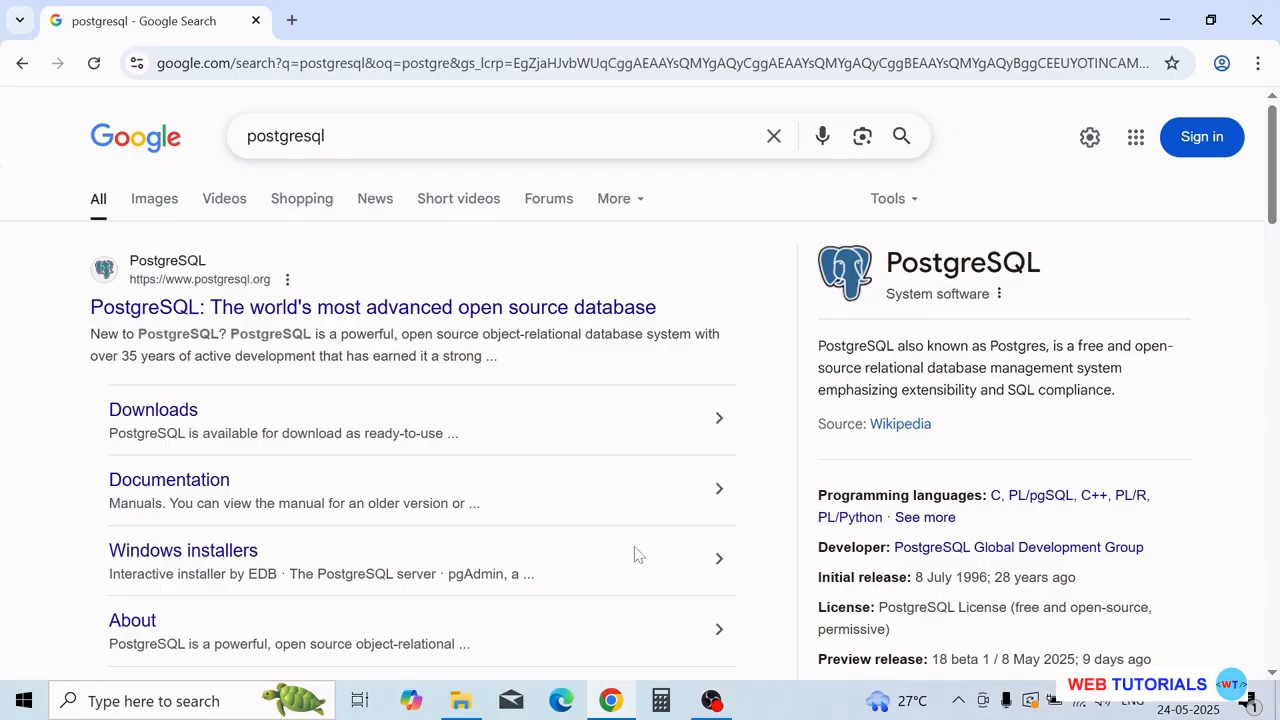
- Open the official postgresql.org result in a new tab and switch to it
{"action": "right_click", "coordinate": [277, 316]}
{"action": "left_click", "coordinate": [320, 335]}
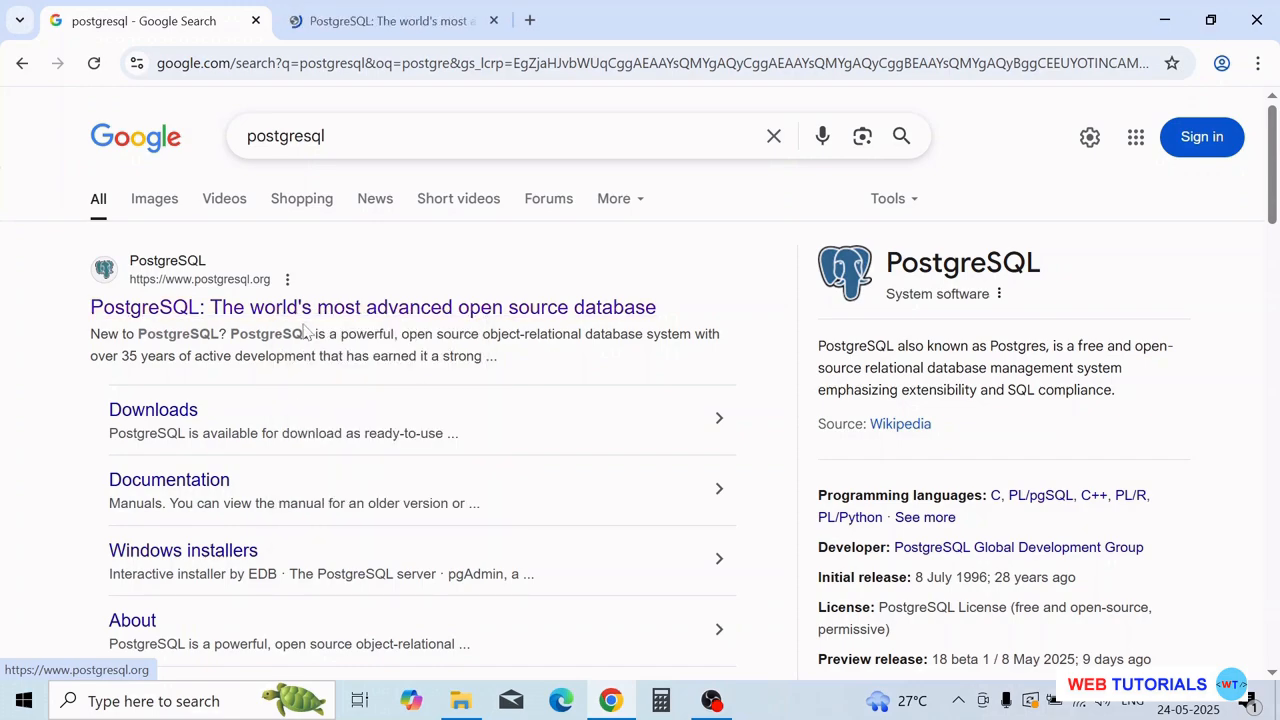
{"action": "left_click", "coordinate": [360, 30]}
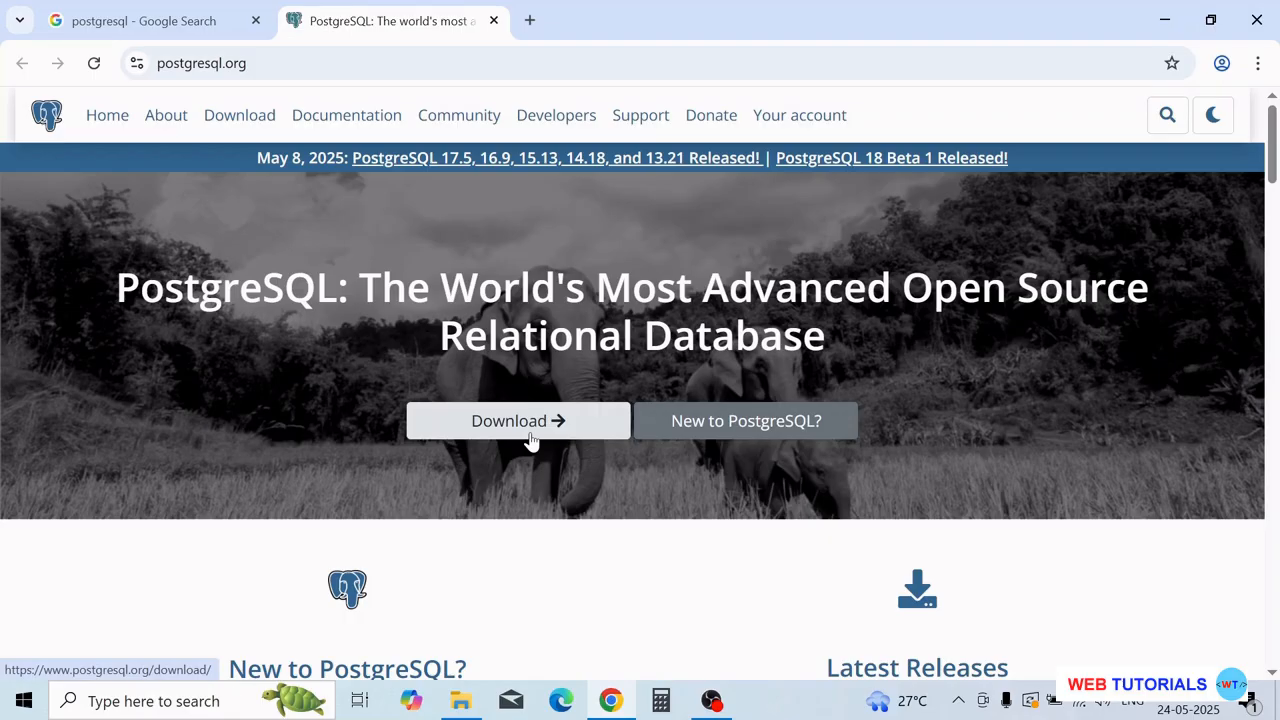
- Go to the postgresql.org Downloads page
{"action": "scroll", "coordinate": [617, 491], "scroll_direction": "down", "scroll_amount": 4}
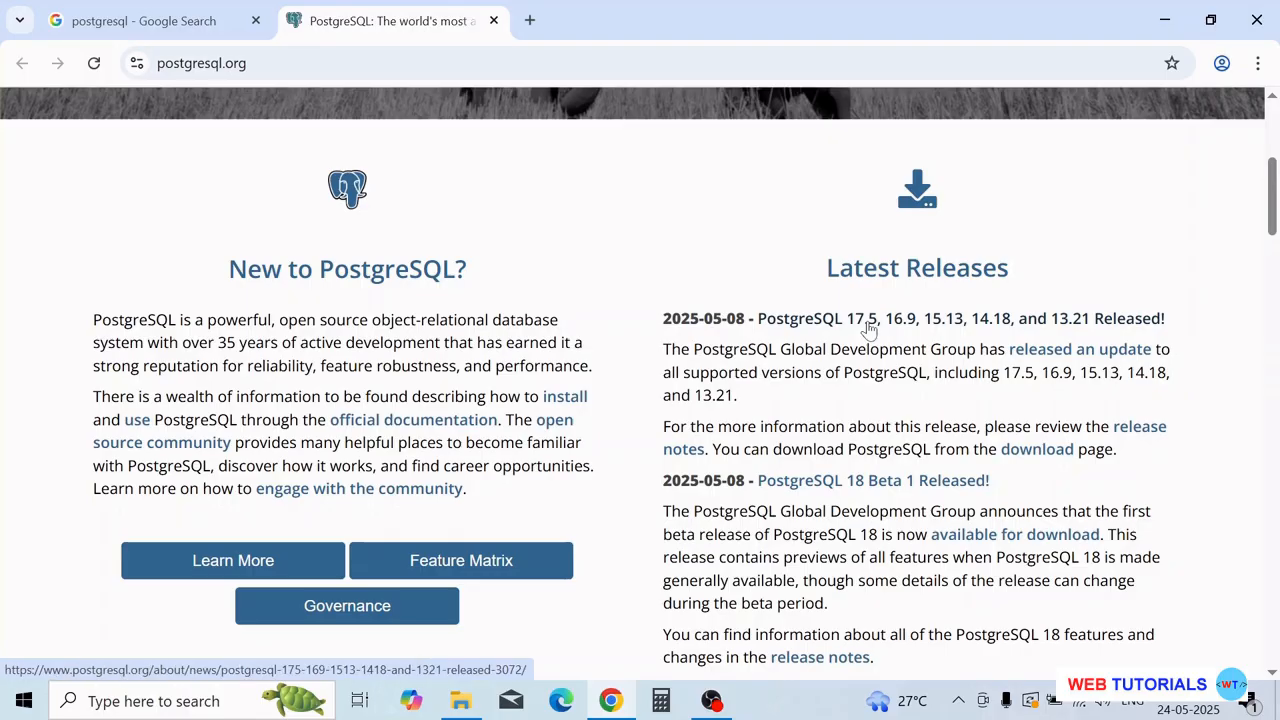
{"action": "scroll", "coordinate": [868, 328], "scroll_direction": "down", "scroll_amount": 4}
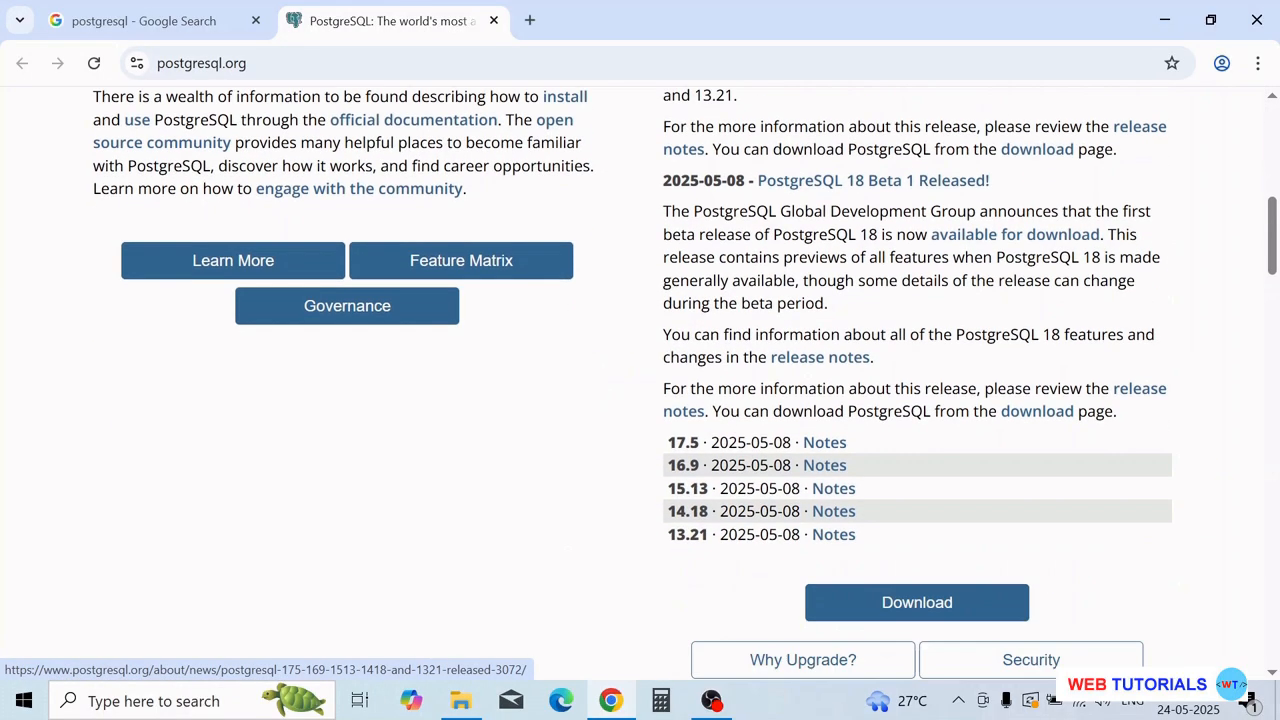
{"action": "scroll", "coordinate": [1005, 430], "scroll_direction": "up", "scroll_amount": 3}
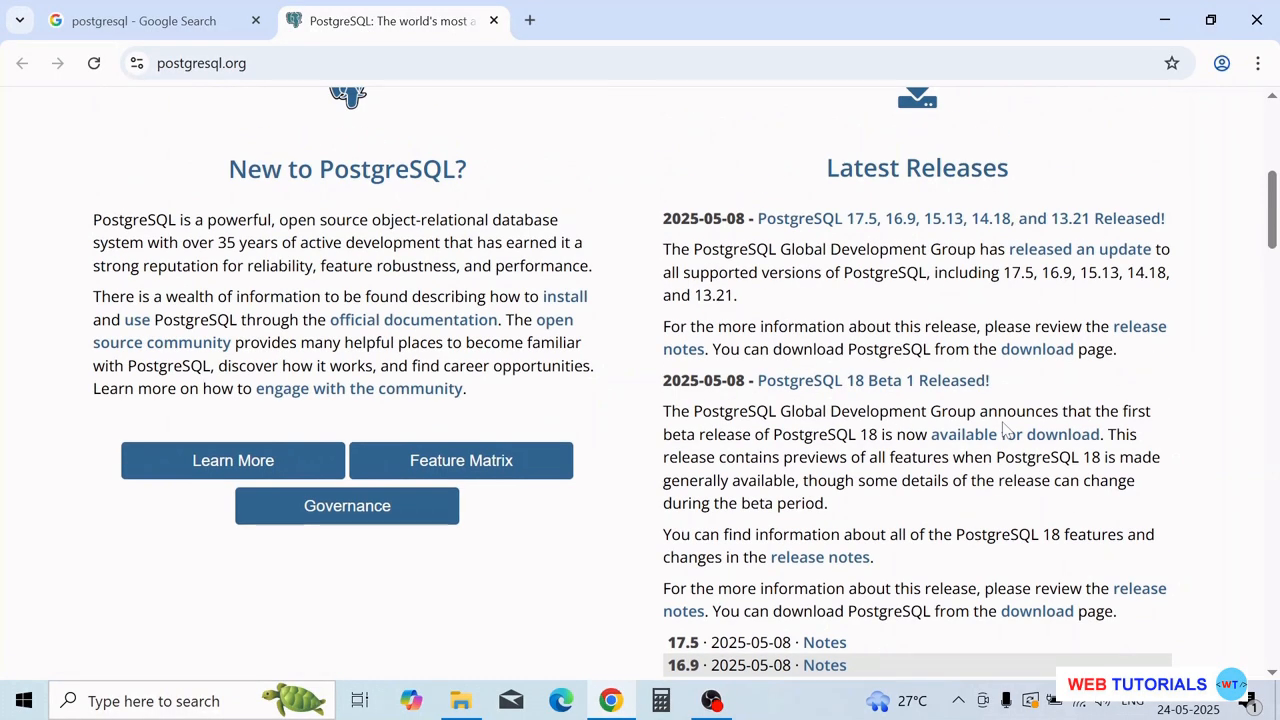
{"action": "scroll", "coordinate": [815, 442], "scroll_direction": "up", "scroll_amount": 4}
{"action": "scroll", "coordinate": [815, 442], "scroll_direction": "down", "scroll_amount": 1}
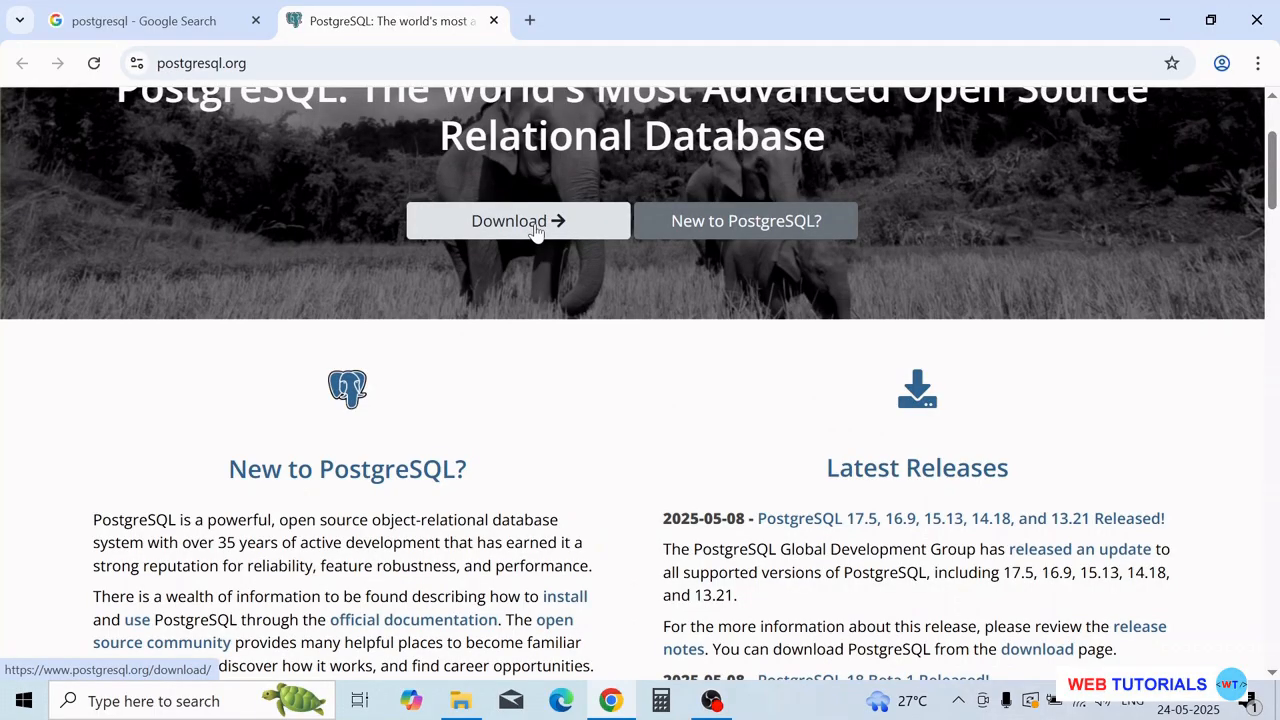
{"action": "left_click", "coordinate": [536, 230]}
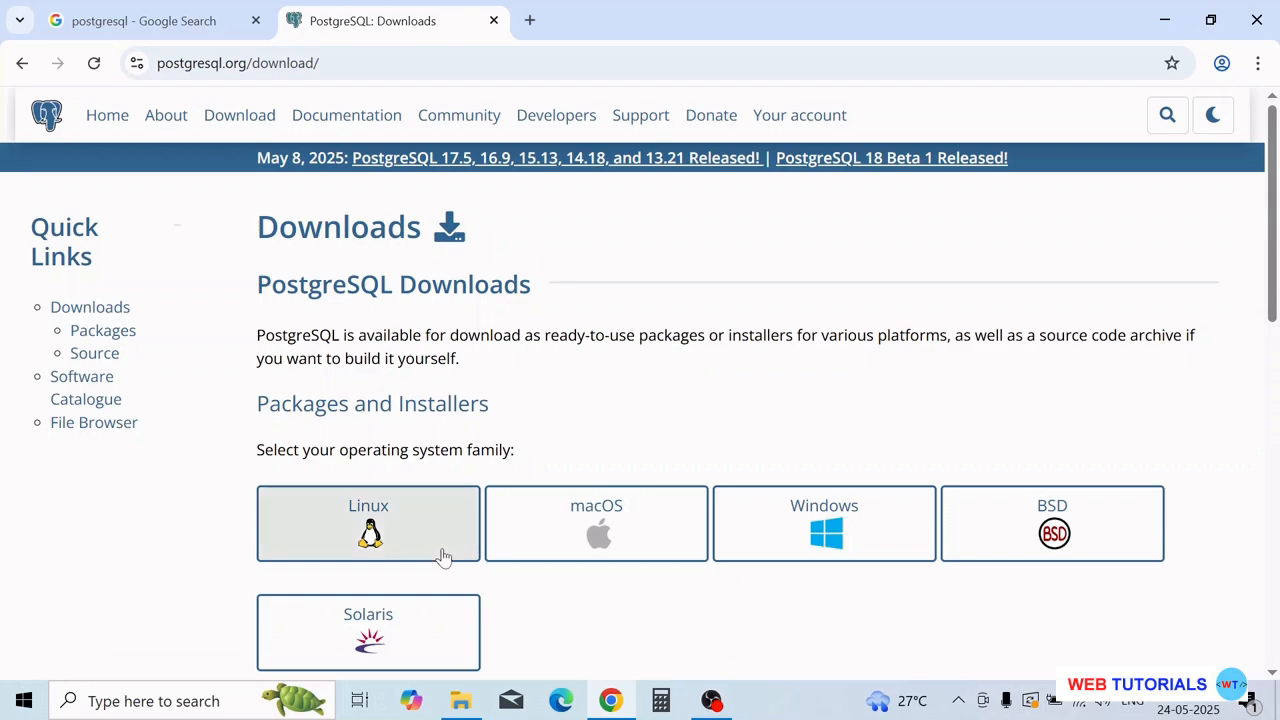
- Choose the Windows installers and follow the 'Download the installer' link to EDB
{"action": "scroll", "coordinate": [420, 529], "scroll_direction": "down", "scroll_amount": 1}
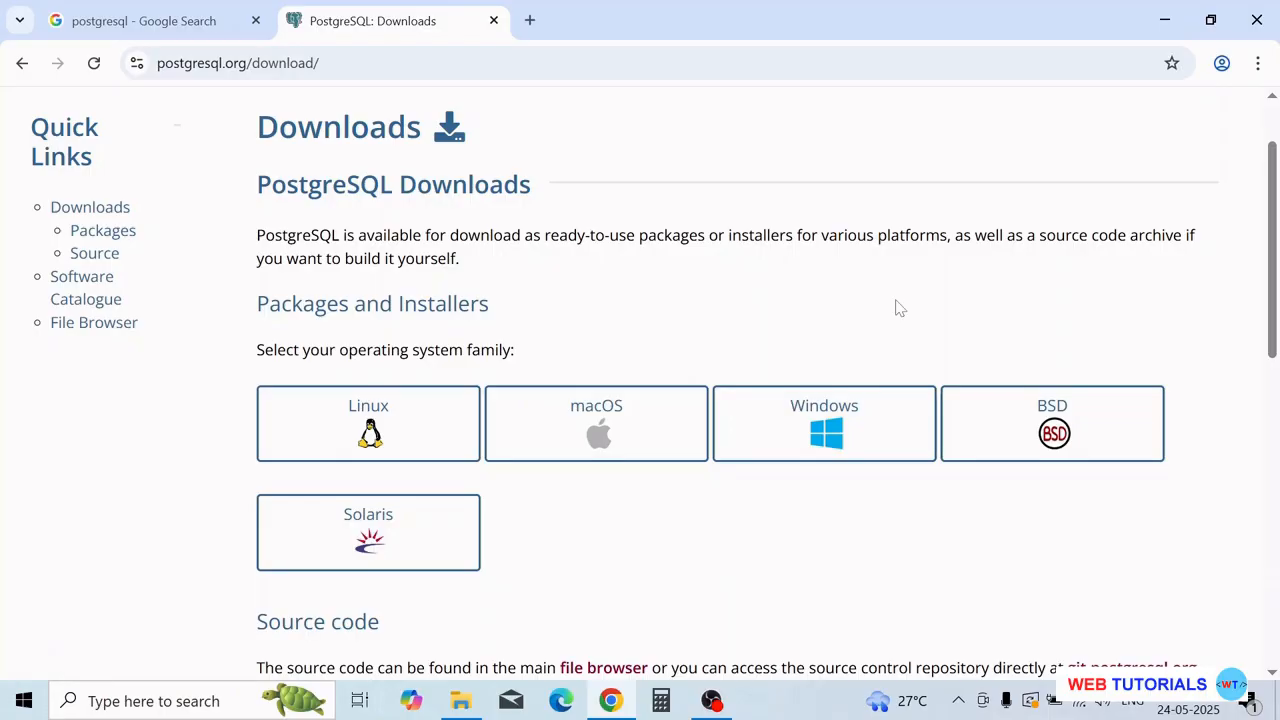
{"action": "left_click", "coordinate": [822, 440]}
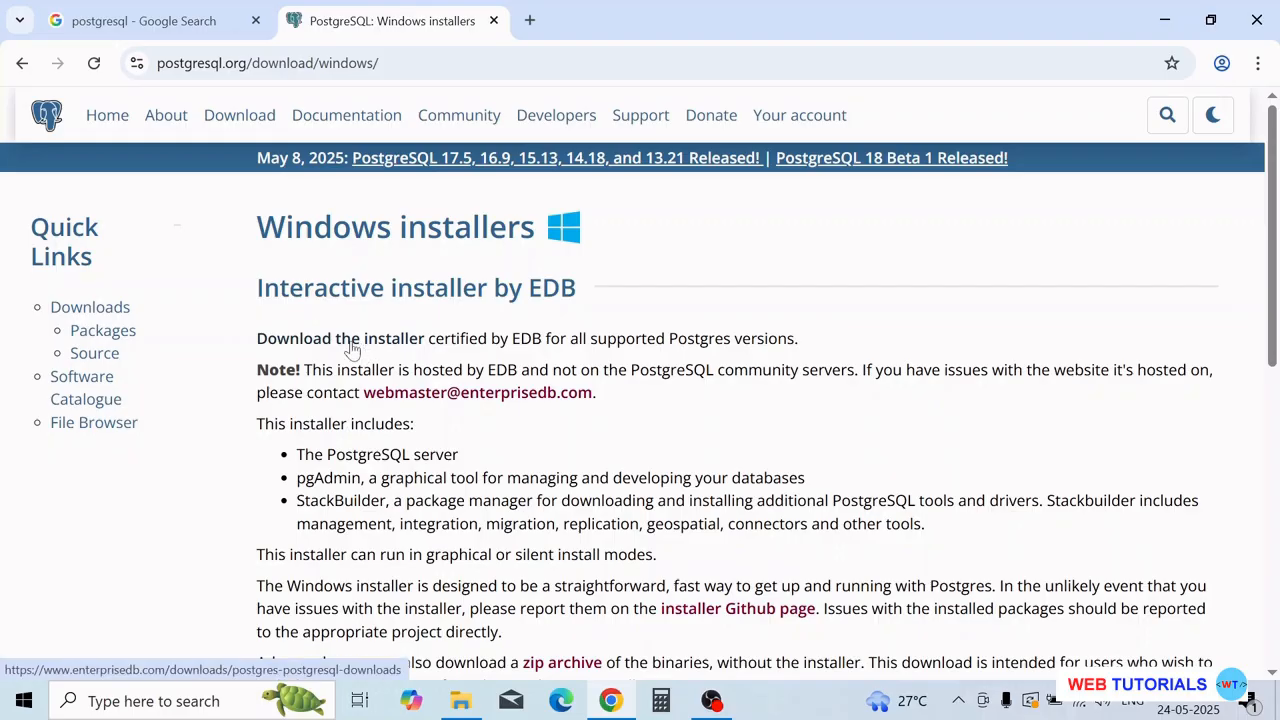
{"action": "scroll", "coordinate": [345, 347], "scroll_direction": "down", "scroll_amount": 1}
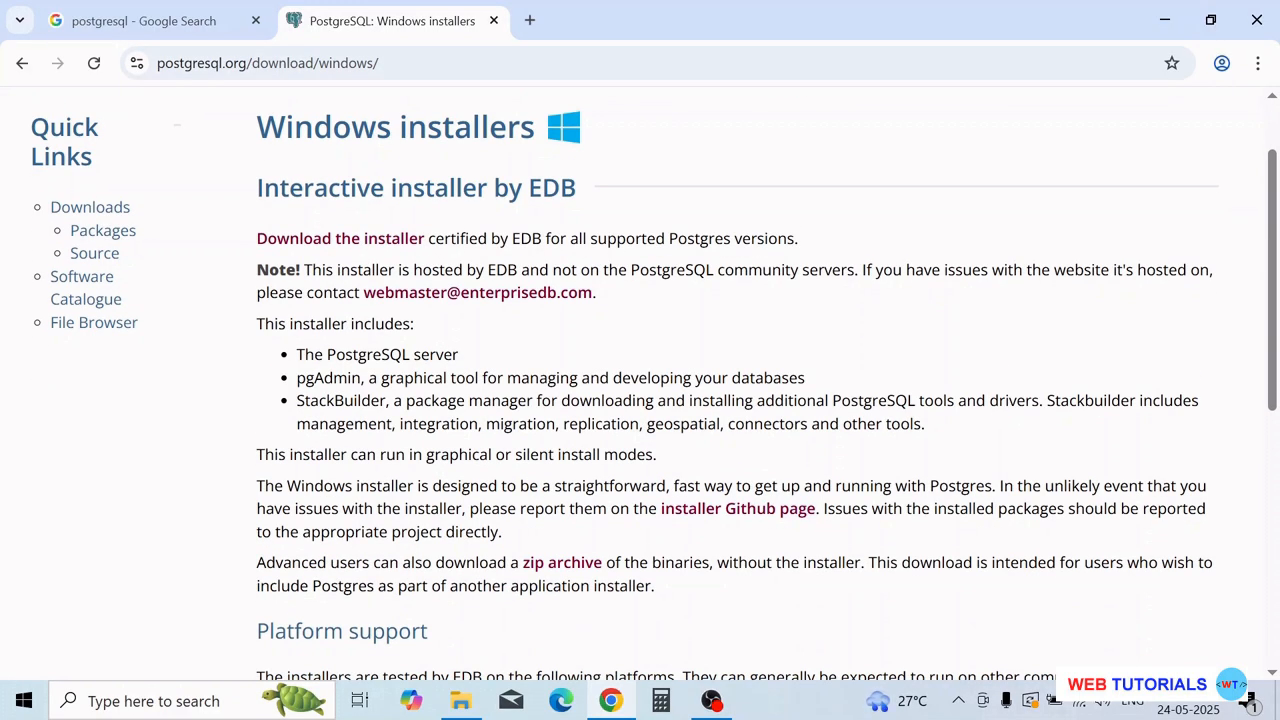
{"action": "left_click_drag", "start_coordinate": [333, 378], "coordinate": [361, 378]}
{"action": "left_click", "coordinate": [361, 378]}
{"action": "left_click", "coordinate": [375, 245]}
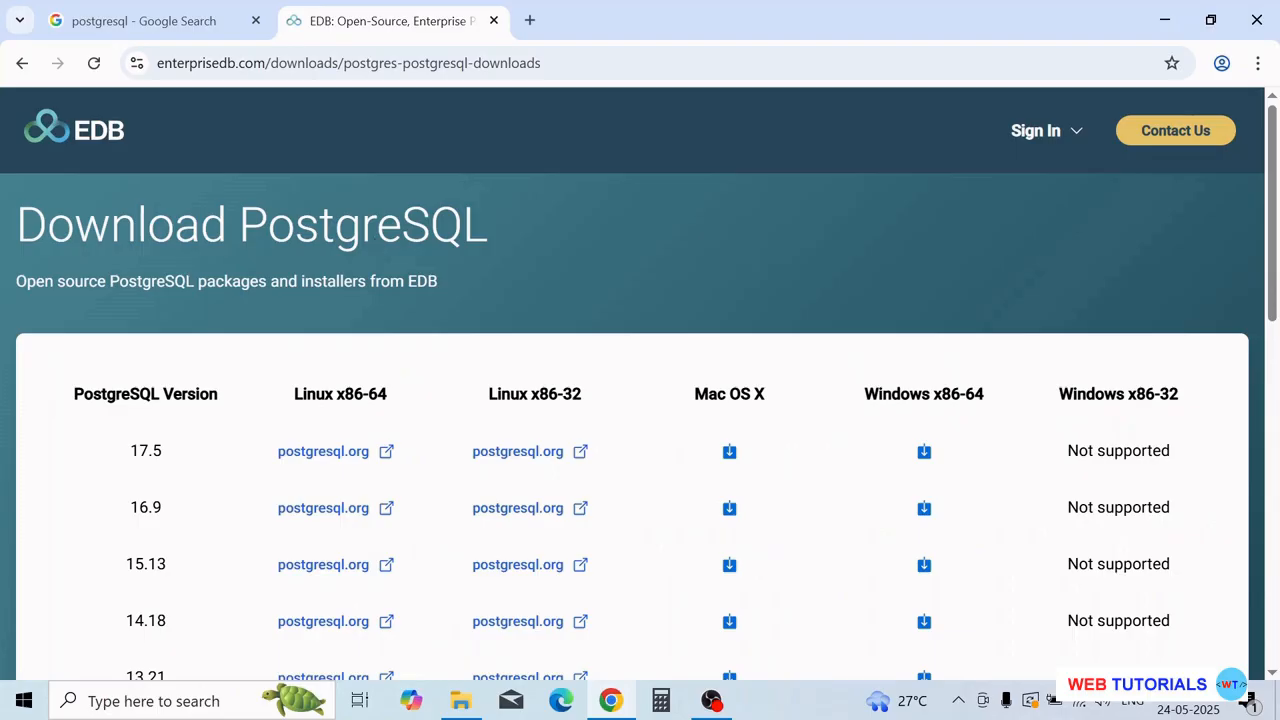
- Download the 17.5 Windows x86-64 installer from EDB and reveal it in the Downloads folder
{"action": "scroll", "coordinate": [514, 323], "scroll_direction": "down", "scroll_amount": 1}
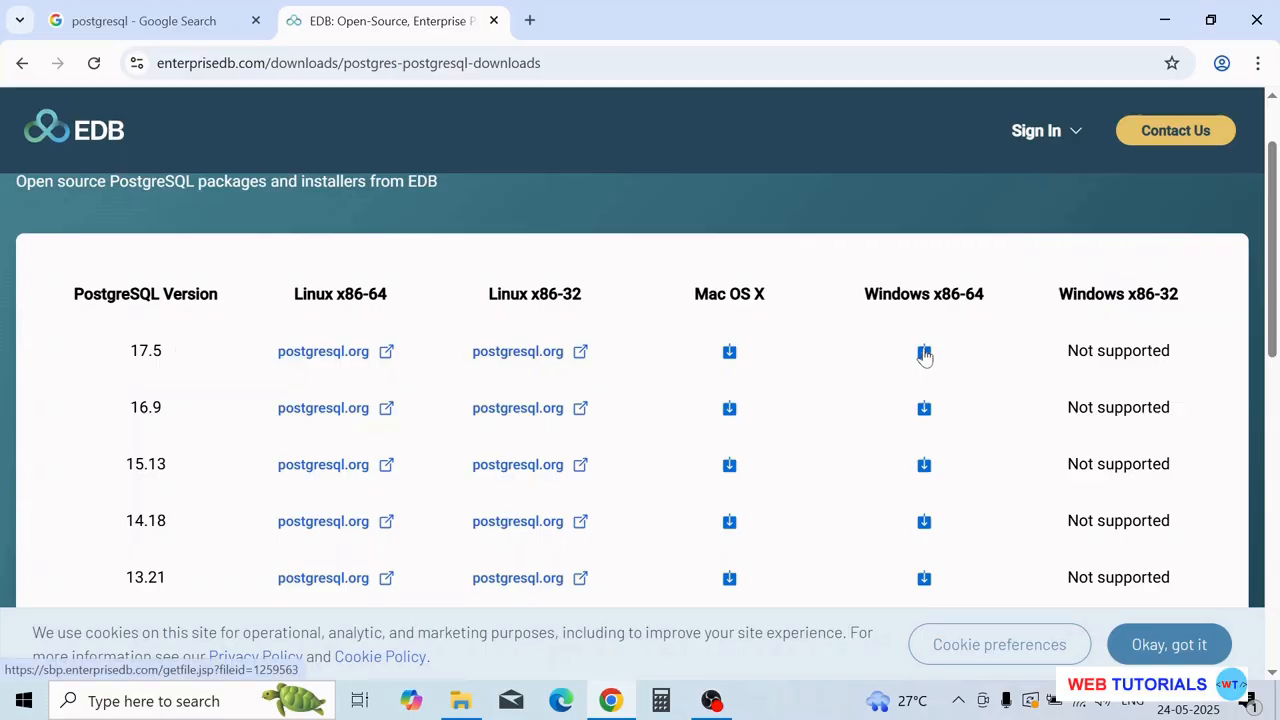
{"action": "left_click", "coordinate": [925, 355]}
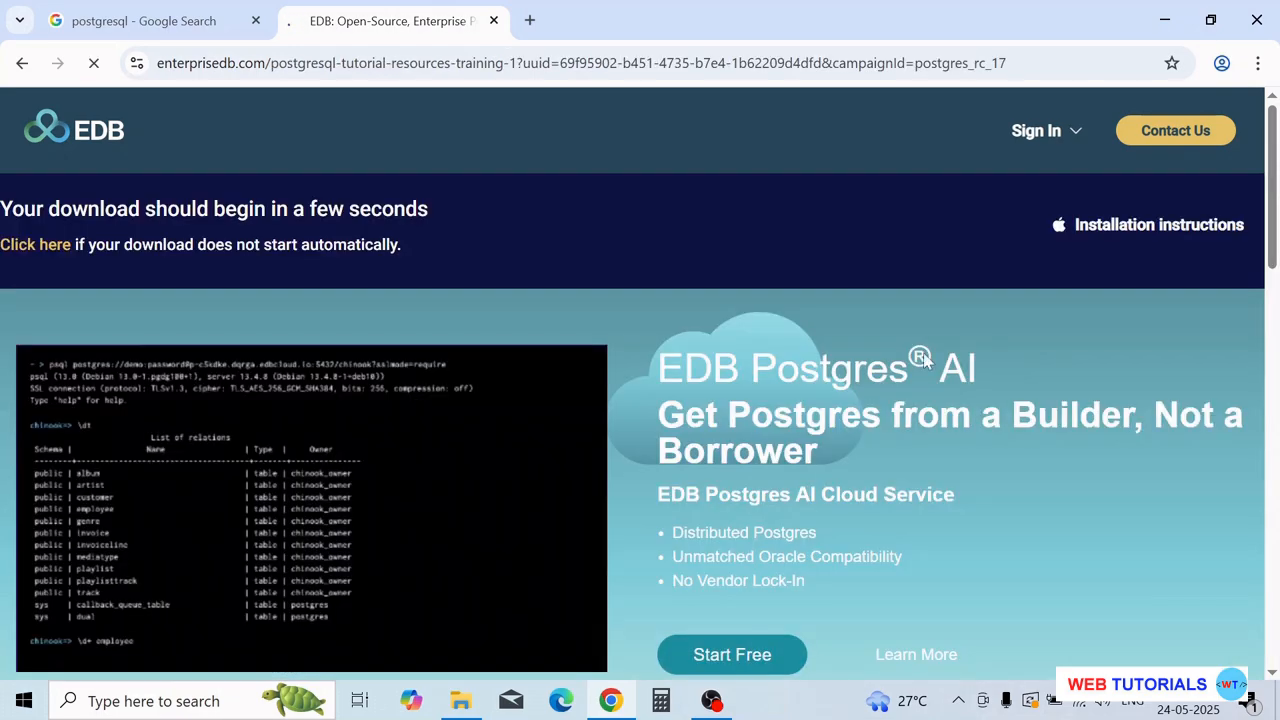
{"action": "left_click", "coordinate": [1184, 72]}
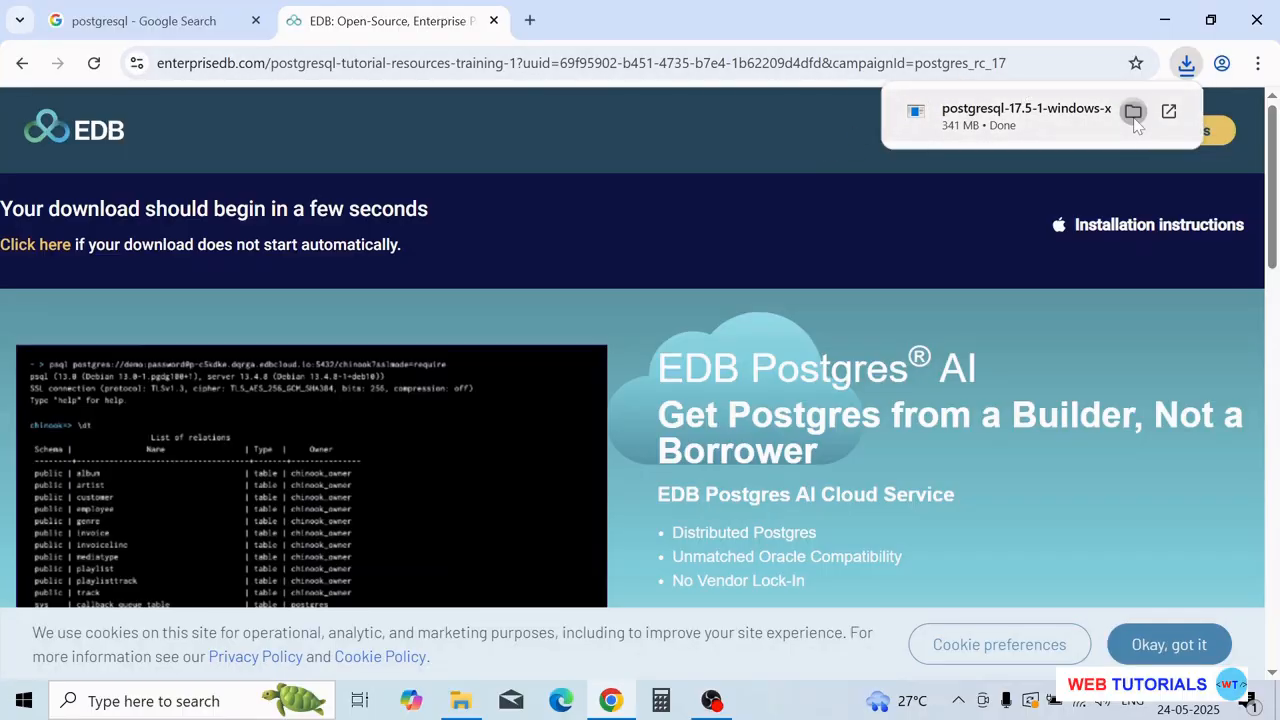
{"action": "left_click", "coordinate": [1134, 113]}
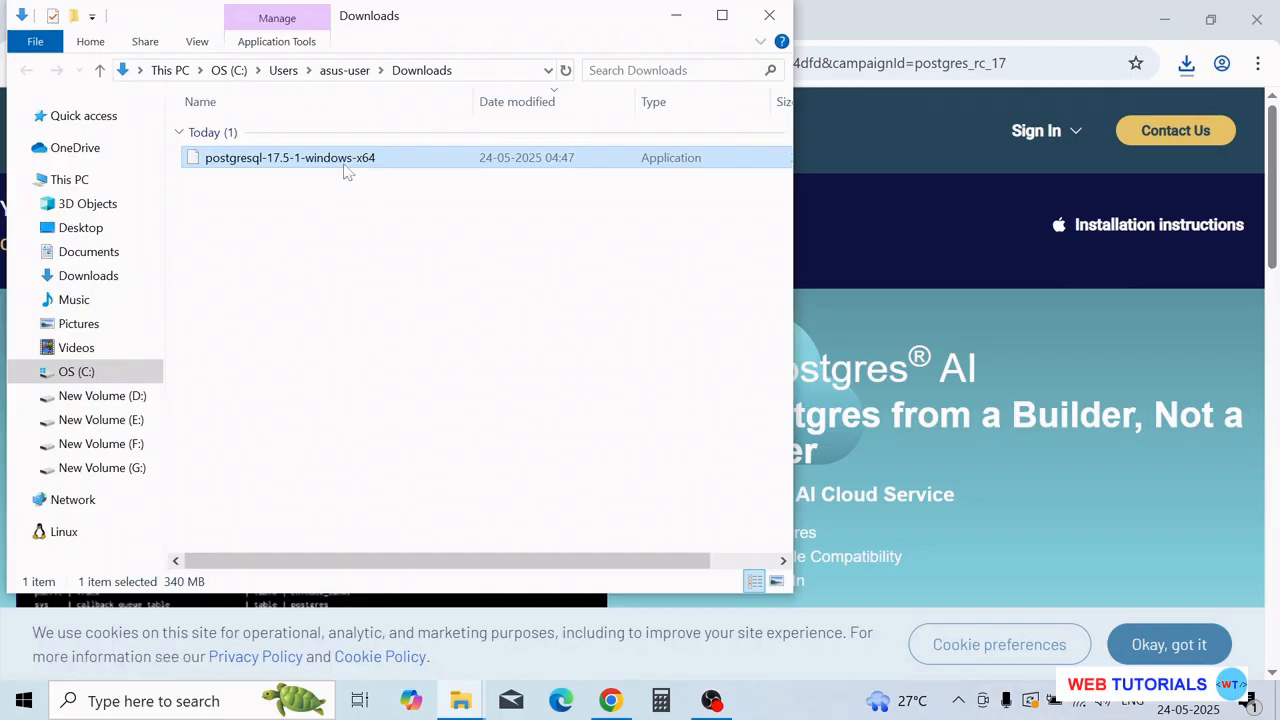
- Run postgresql-17.5-1-windows-x64.exe, approve the UAC prompt, and pass the welcome page
{"action": "double_click", "coordinate": [345, 165]}
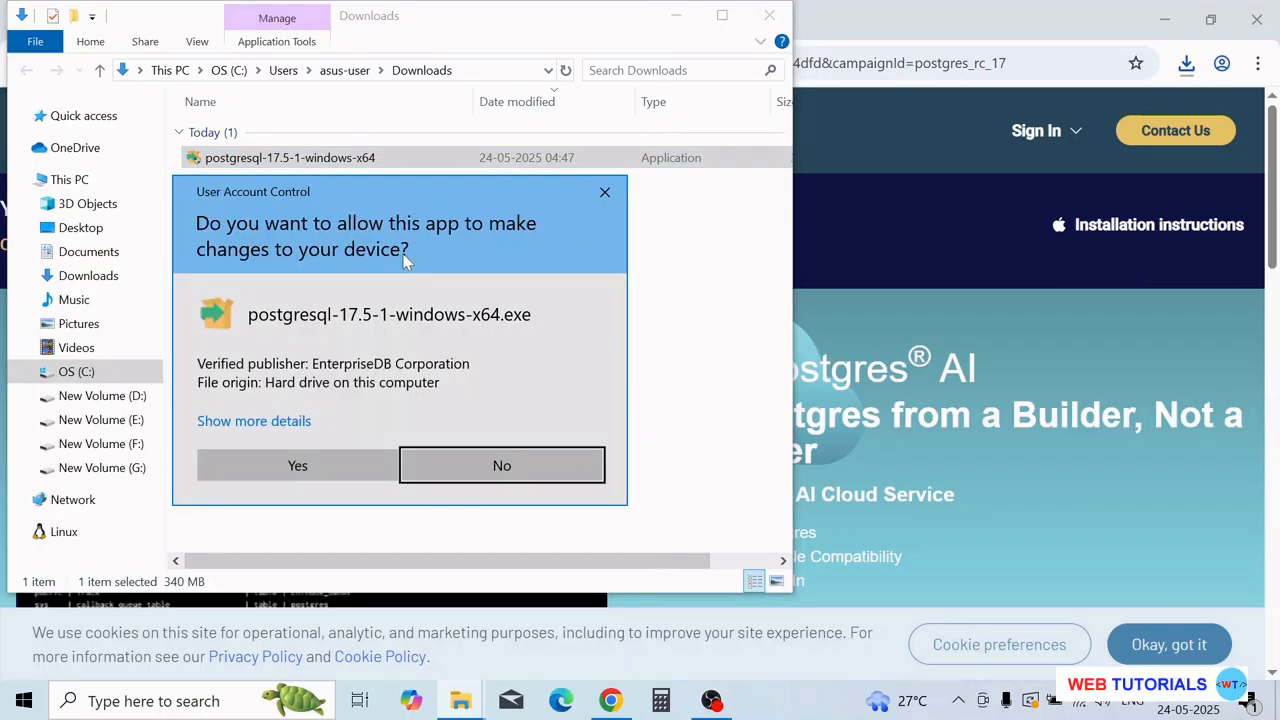
{"action": "left_click", "coordinate": [285, 467]}
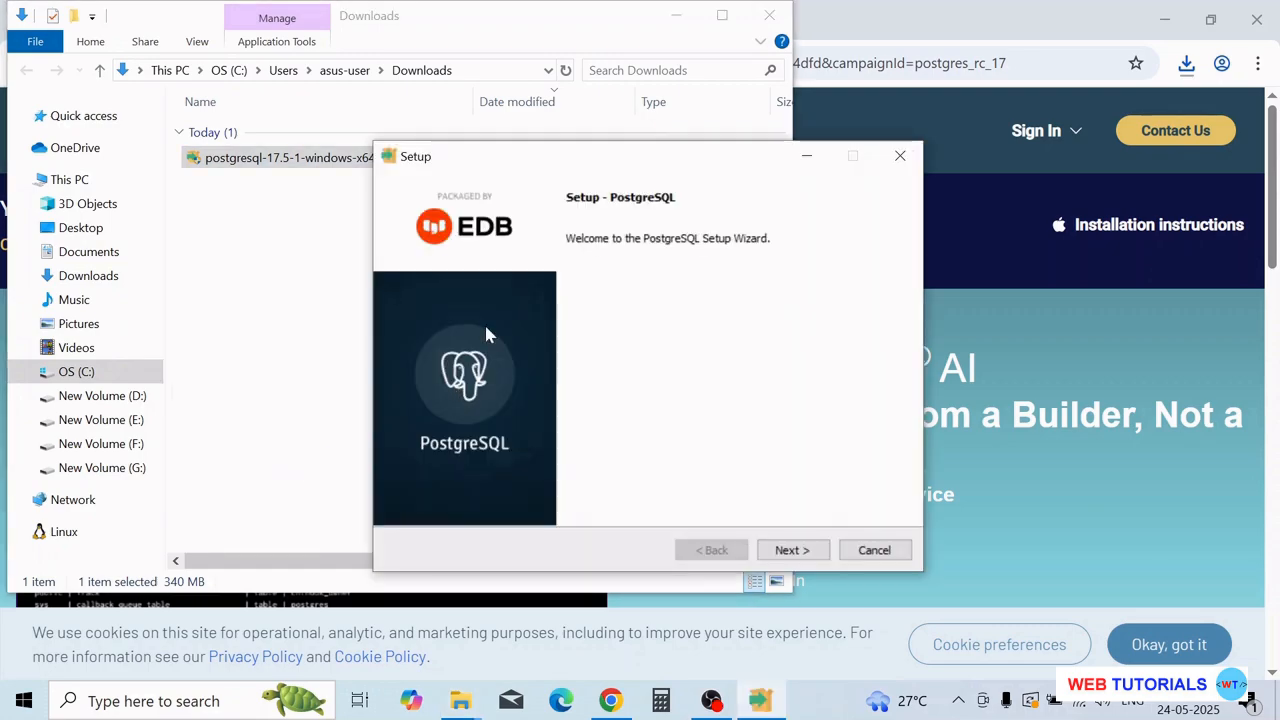
{"action": "left_click_drag", "start_coordinate": [503, 160], "coordinate": [405, 122]}
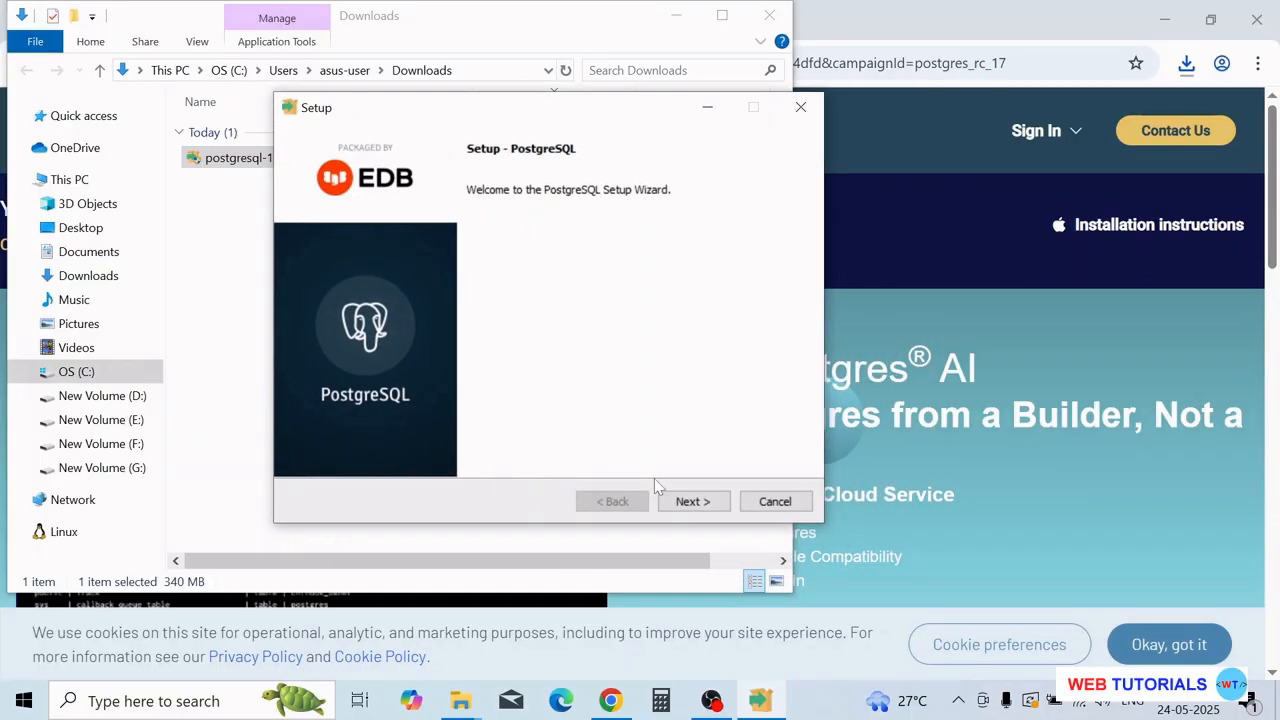
{"action": "left_click", "coordinate": [674, 505]}
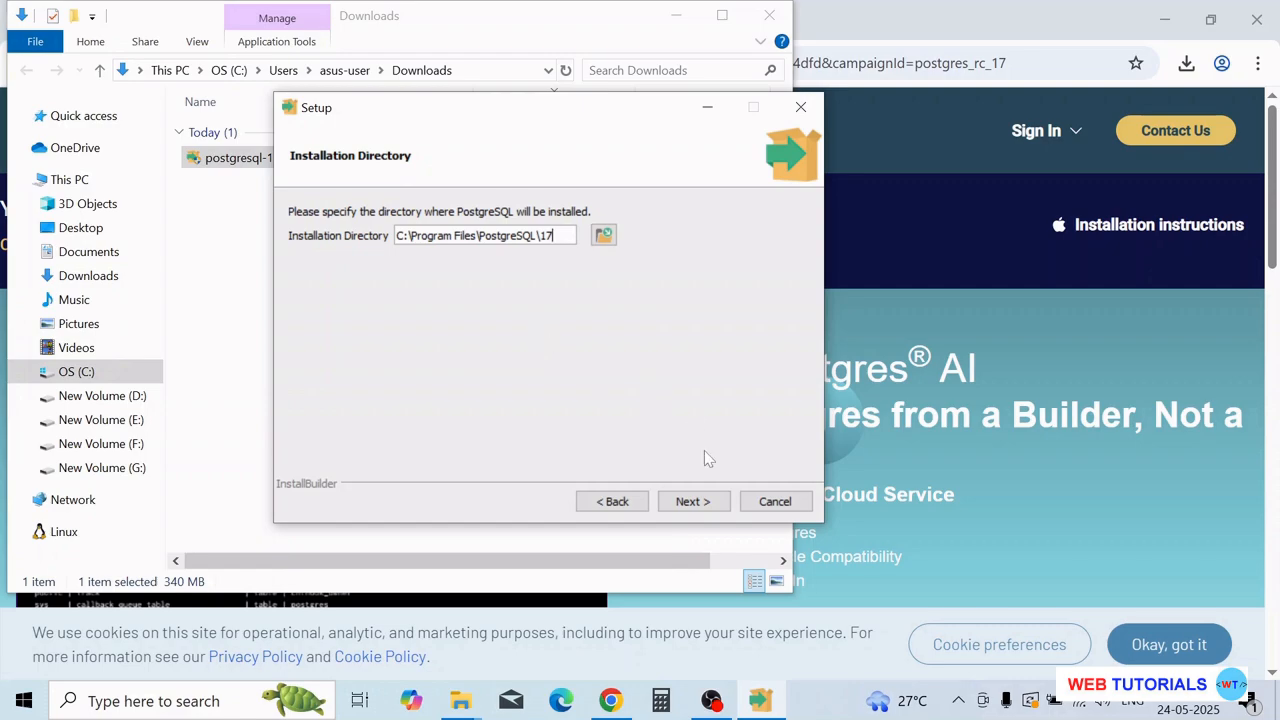
- Accept C:\Program Files\PostgreSQL\17, all four components, and the default data directory
{"action": "left_click", "coordinate": [703, 507]}
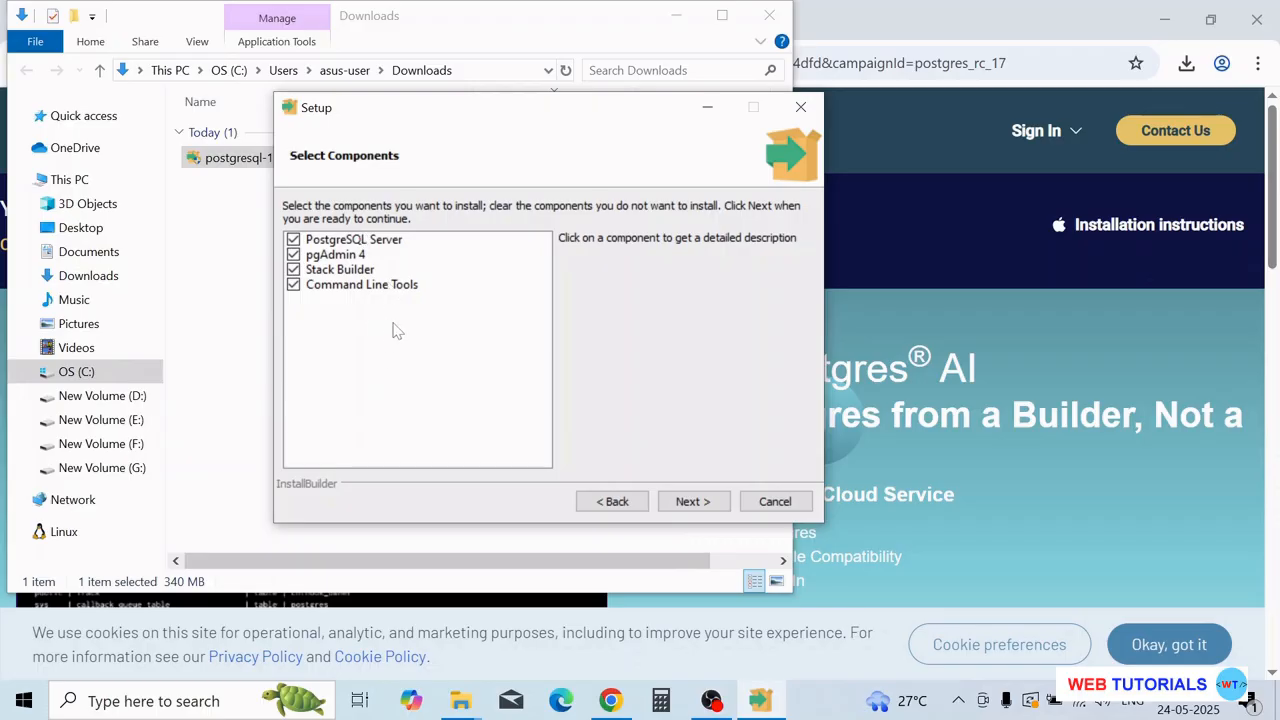
{"action": "left_click", "coordinate": [711, 508]}
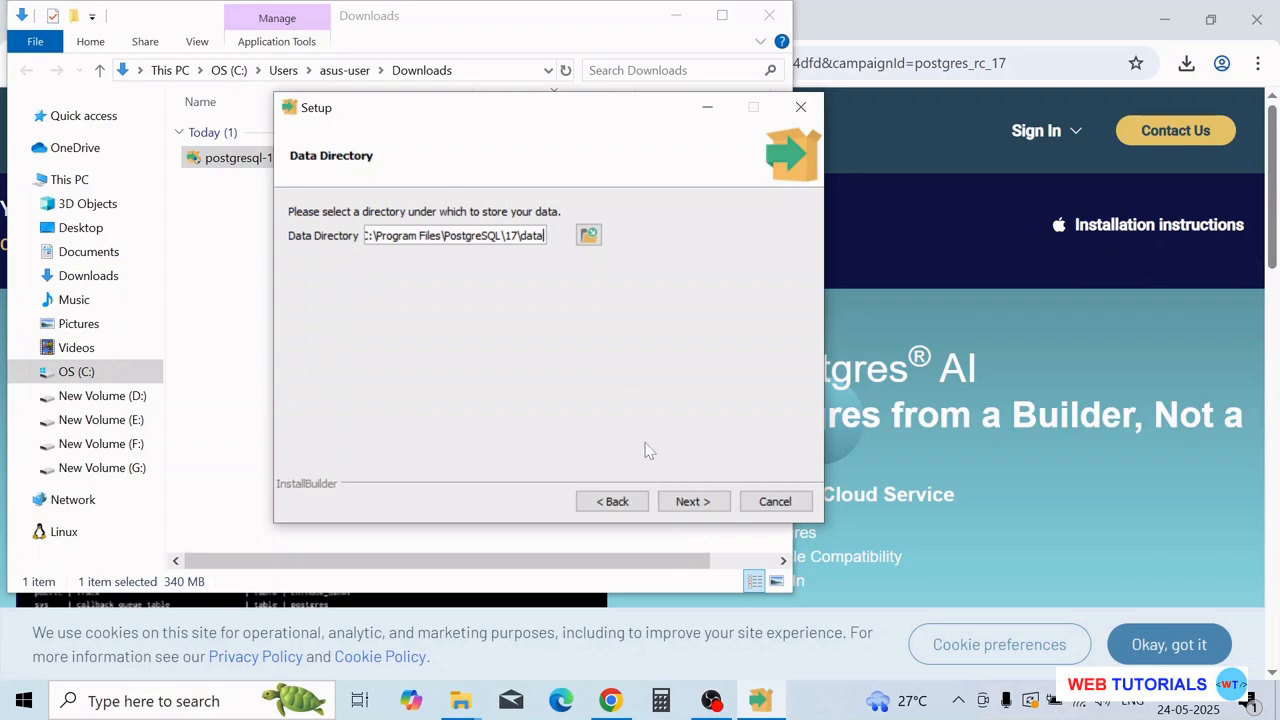
{"action": "left_click", "coordinate": [692, 506]}
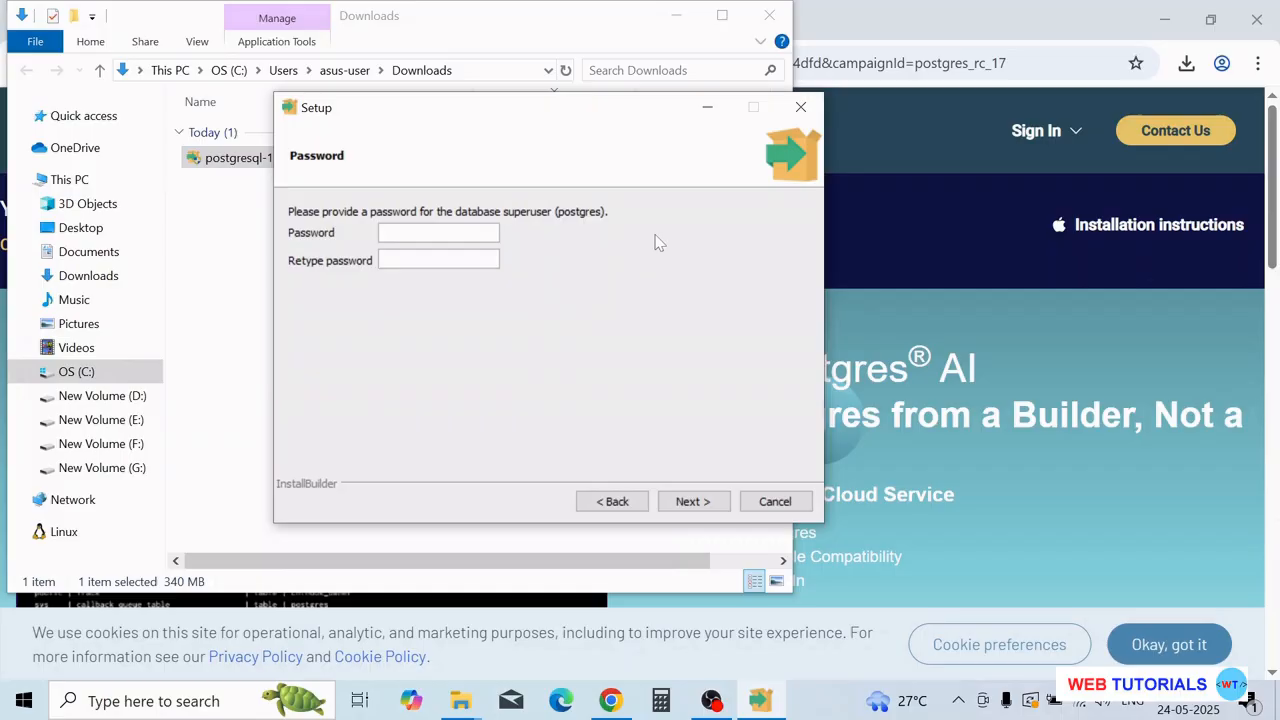
- Enter the postgres superuser password, retype it to confirm, and continue
{"action": "type", "text": "1234567890"}
{"action": "key", "text": "Tab"}
{"action": "type", "text": "123456789"}
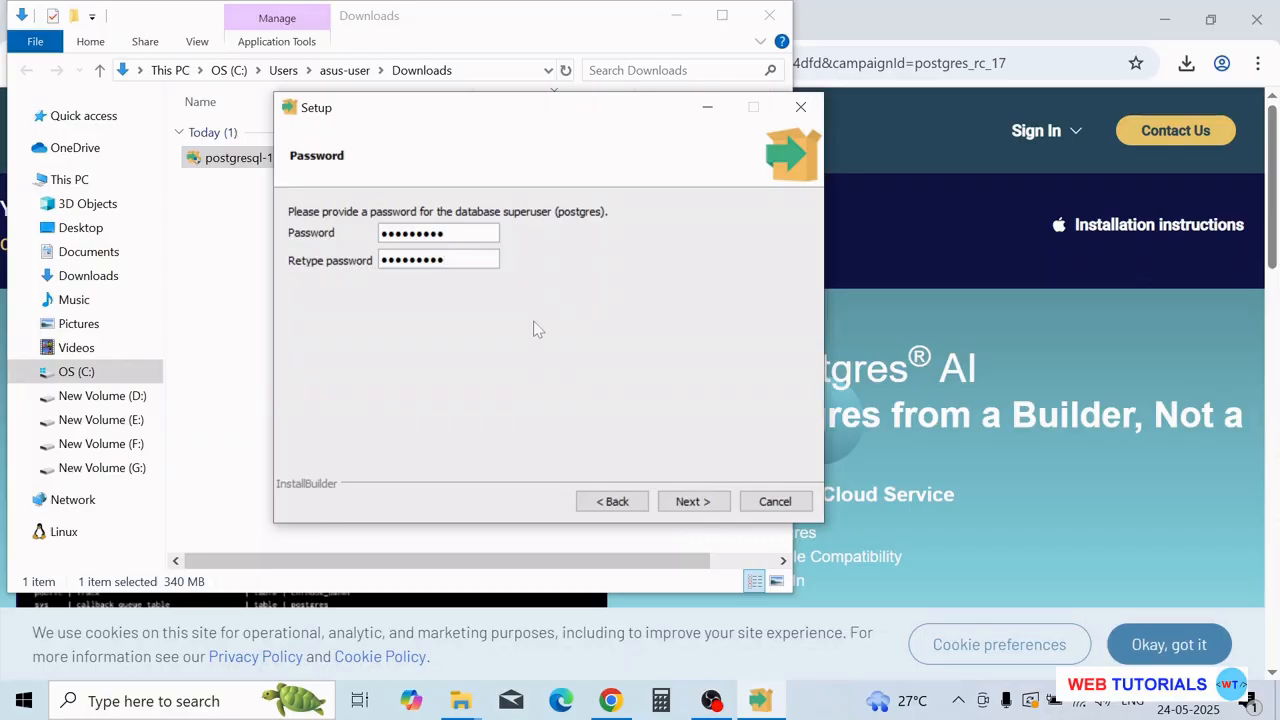
{"action": "left_click", "coordinate": [692, 501]}
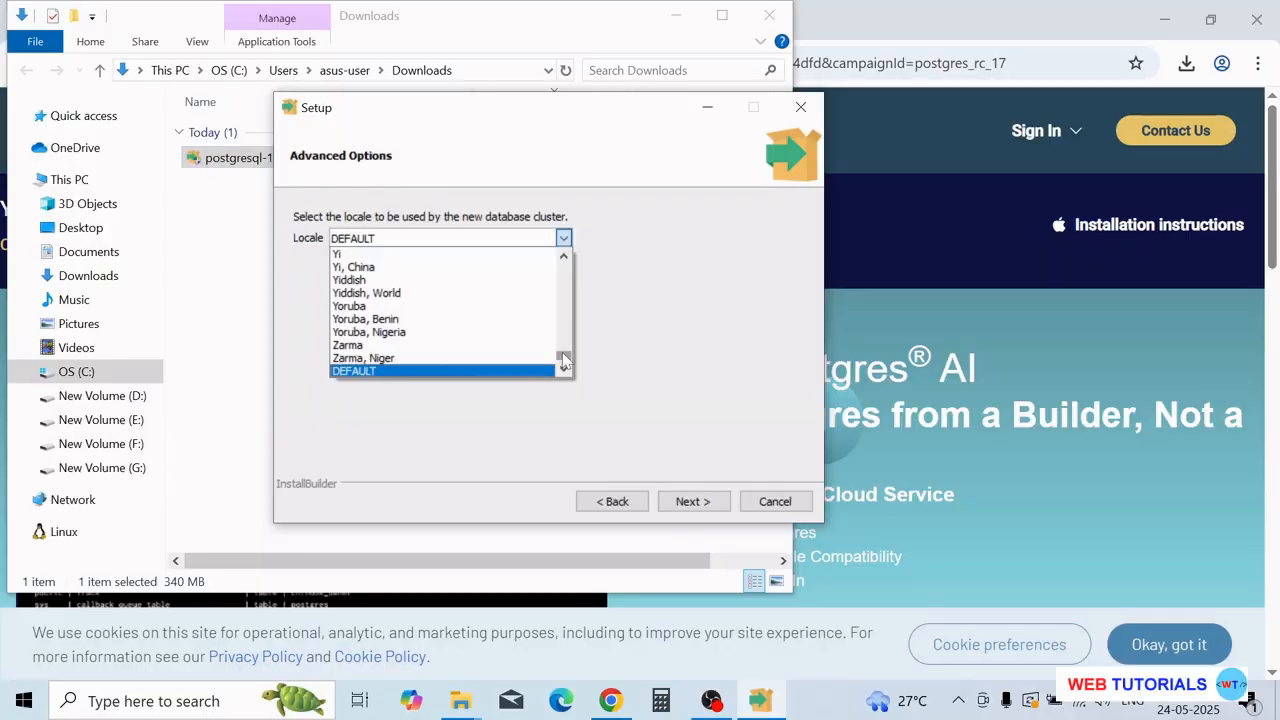
- Keep port 5432, set the cluster locale to en-IN, and pass the summary
{"action": "left_click_drag", "start_coordinate": [564, 362], "coordinate": [561, 279]}
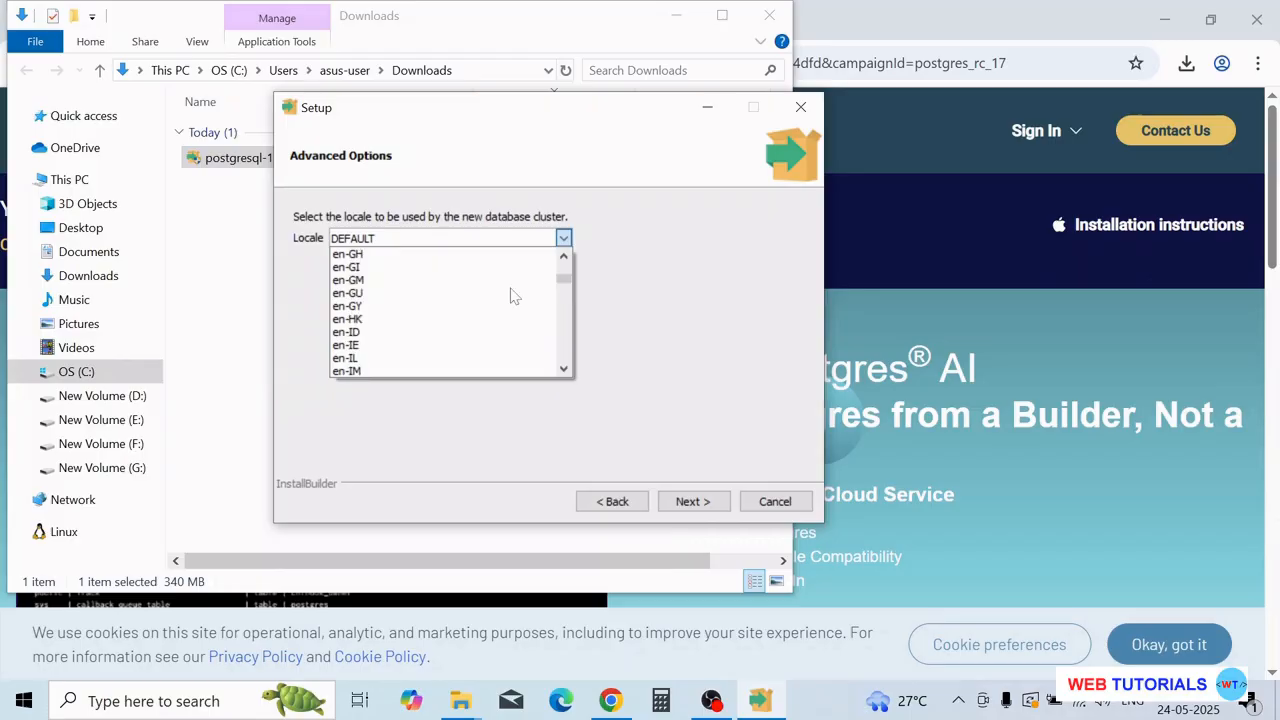
{"action": "scroll", "coordinate": [512, 295], "scroll_direction": "down", "scroll_amount": 1}
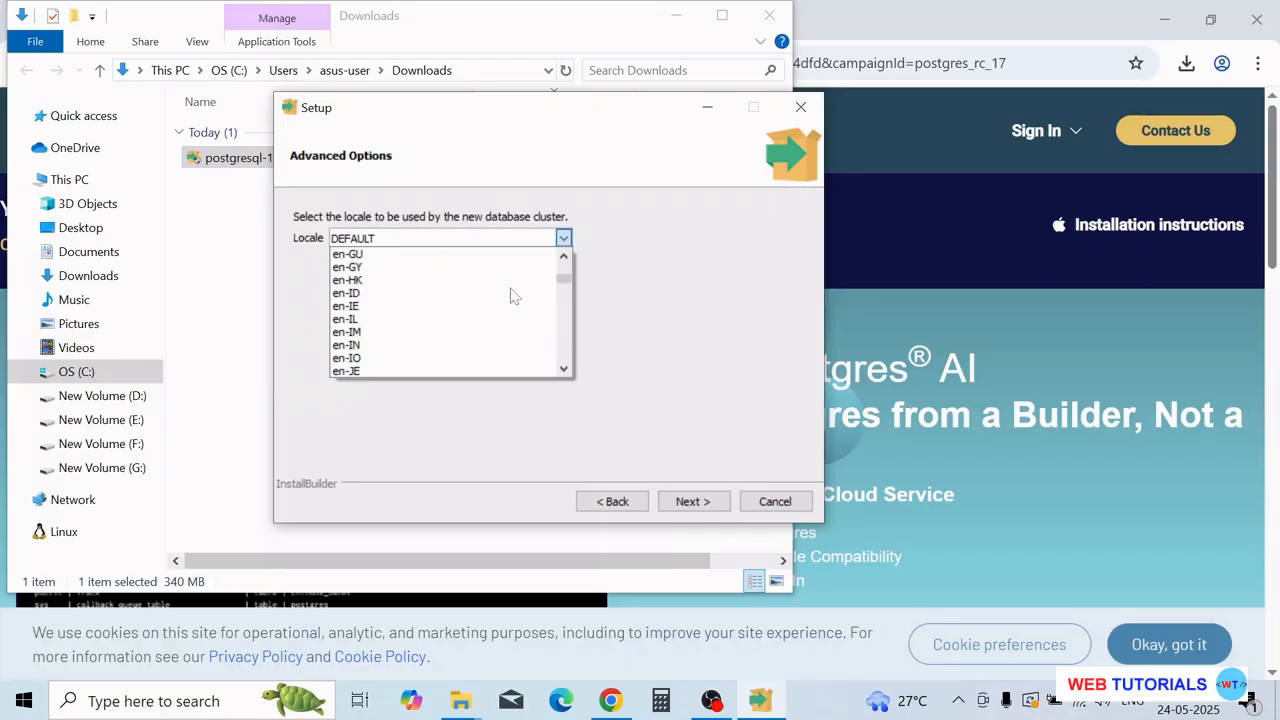
{"action": "left_click", "coordinate": [413, 345]}
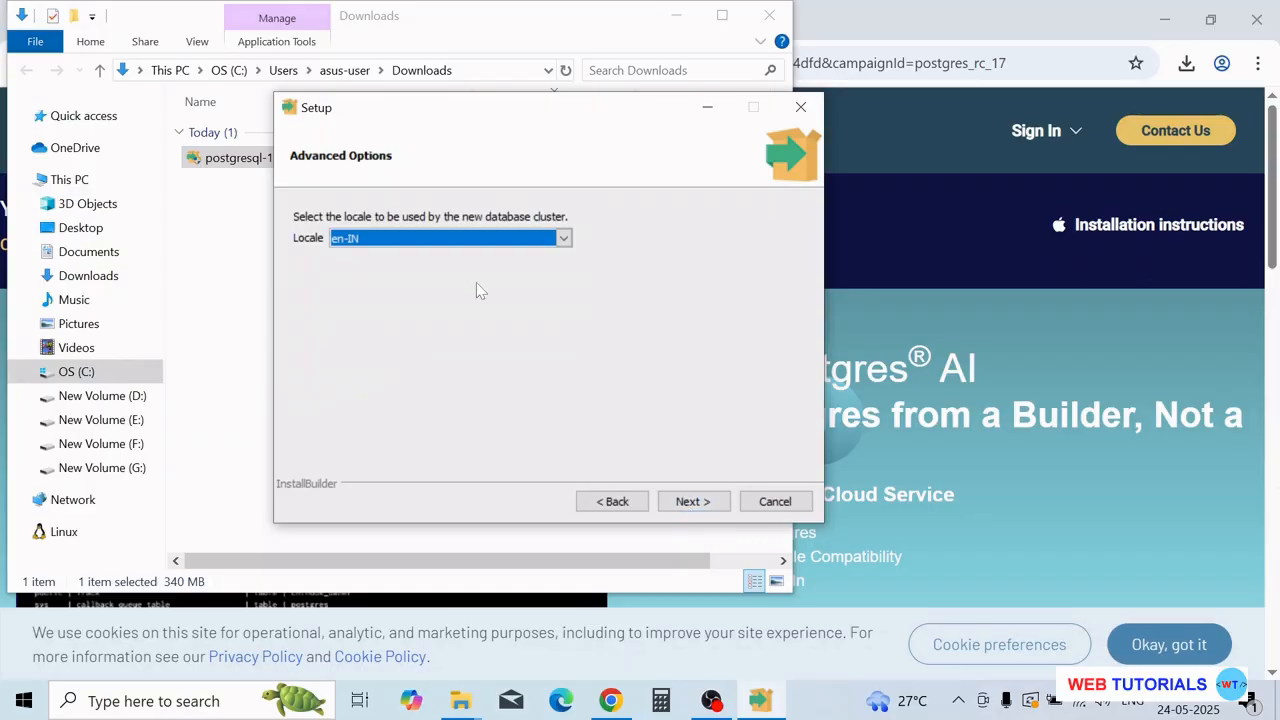
{"action": "left_click", "coordinate": [700, 504]}
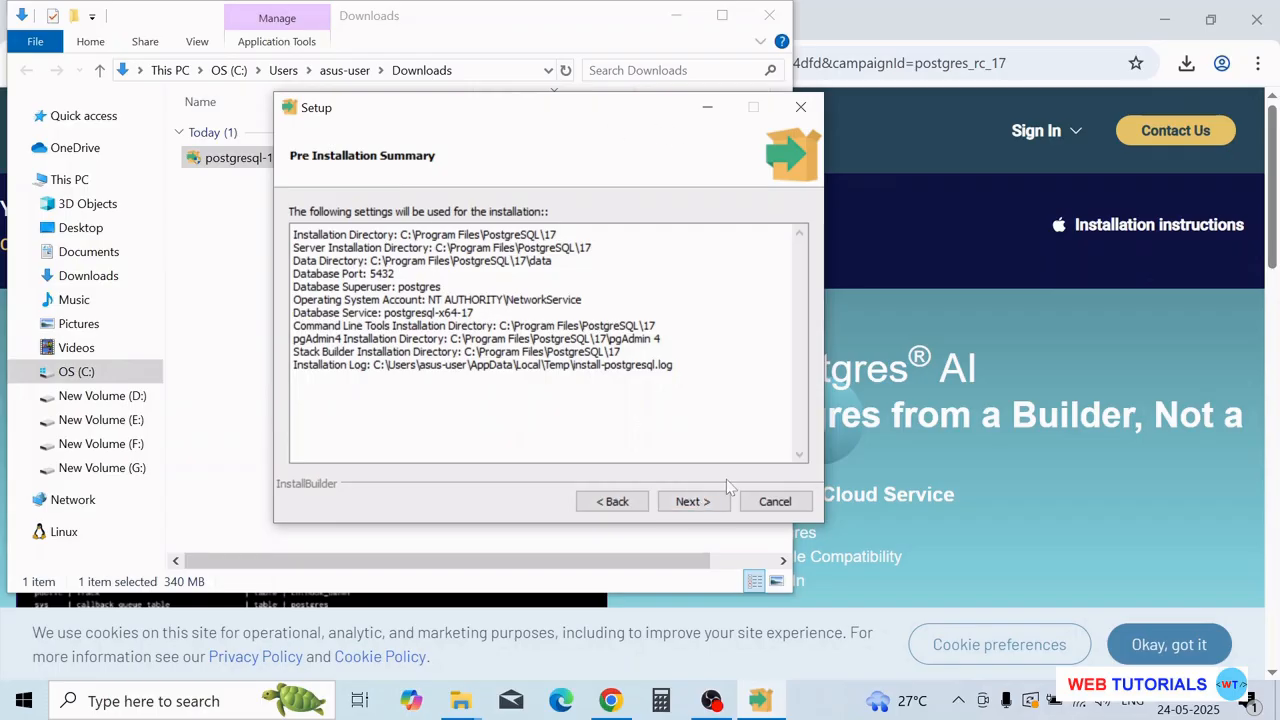
{"action": "left_click", "coordinate": [716, 501]}
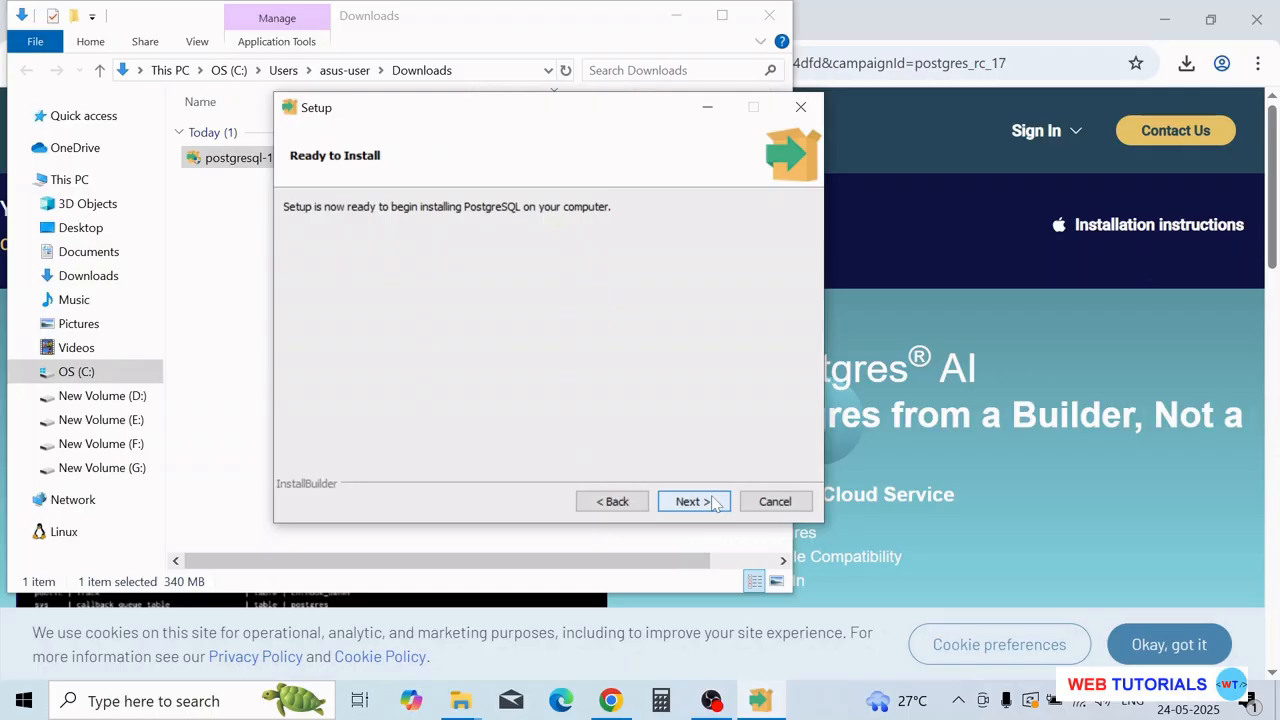
- Install PostgreSQL 17.5 and finish with 'Launch Stack Builder at exit' left checked
{"action": "left_click", "coordinate": [716, 505]}
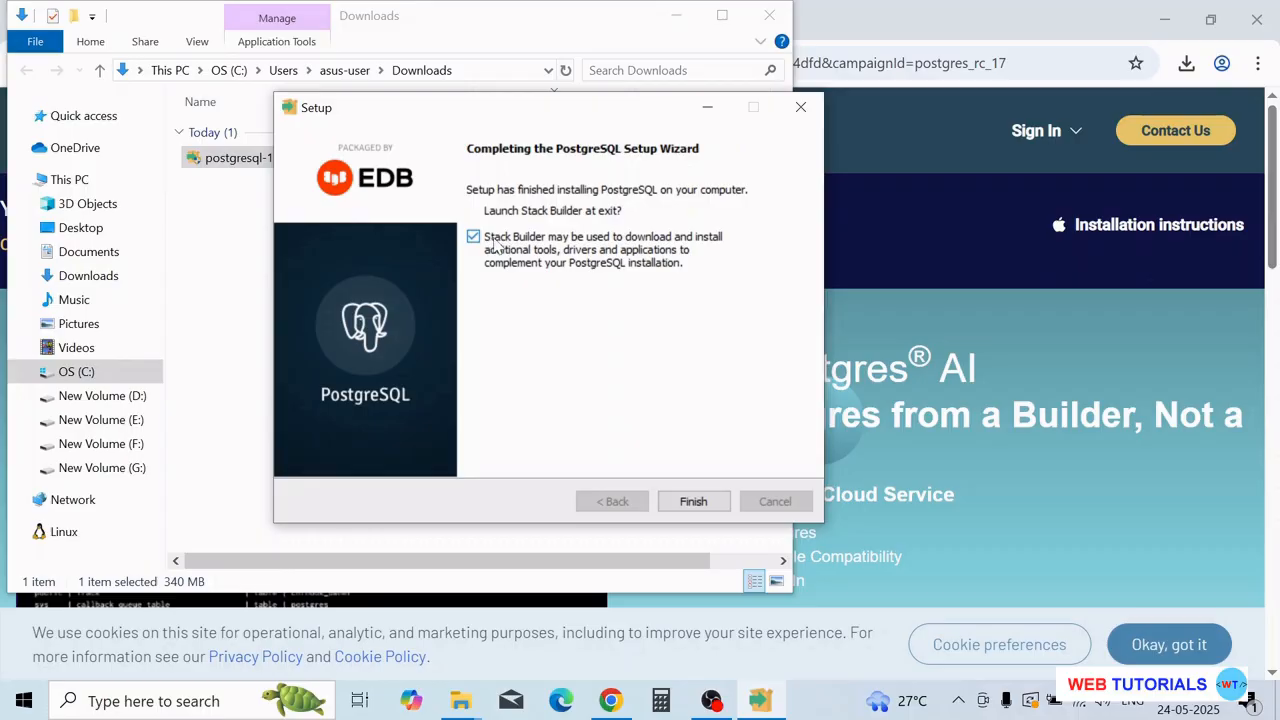
{"action": "left_click", "coordinate": [690, 505]}
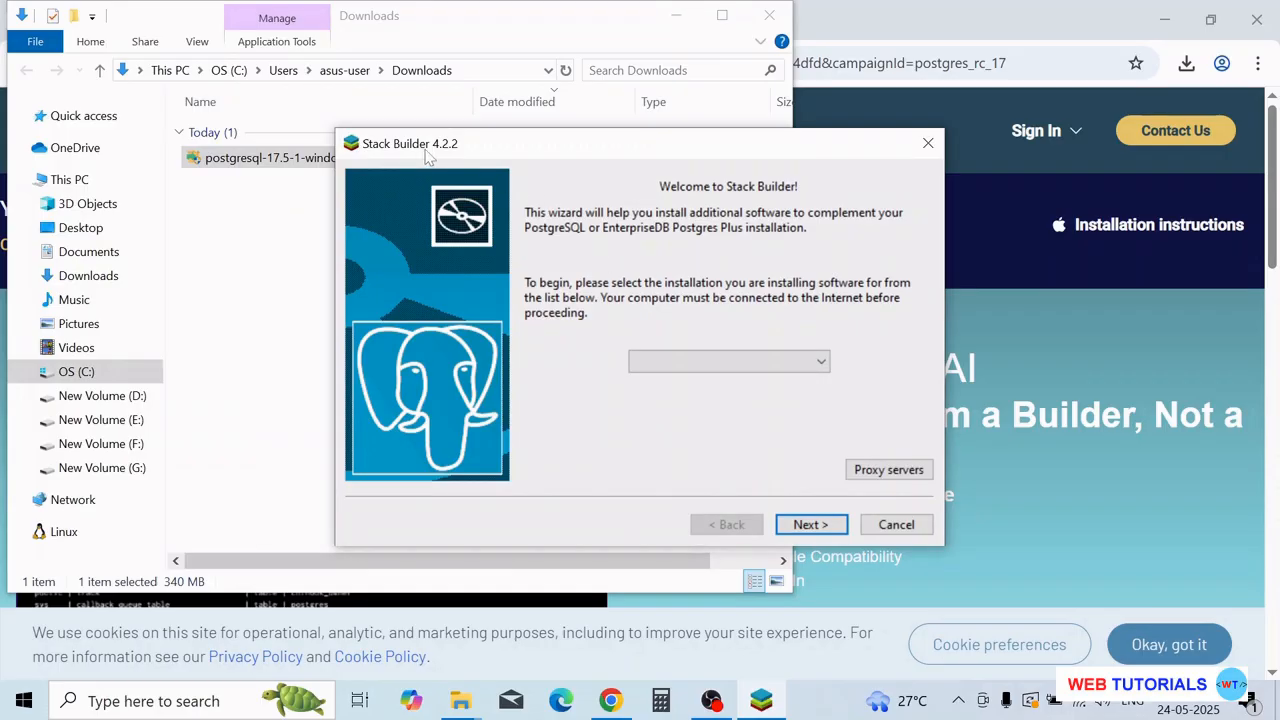
- Cancel and exit Stack Builder, then close the Downloads folder window
{"action": "left_click", "coordinate": [893, 525]}
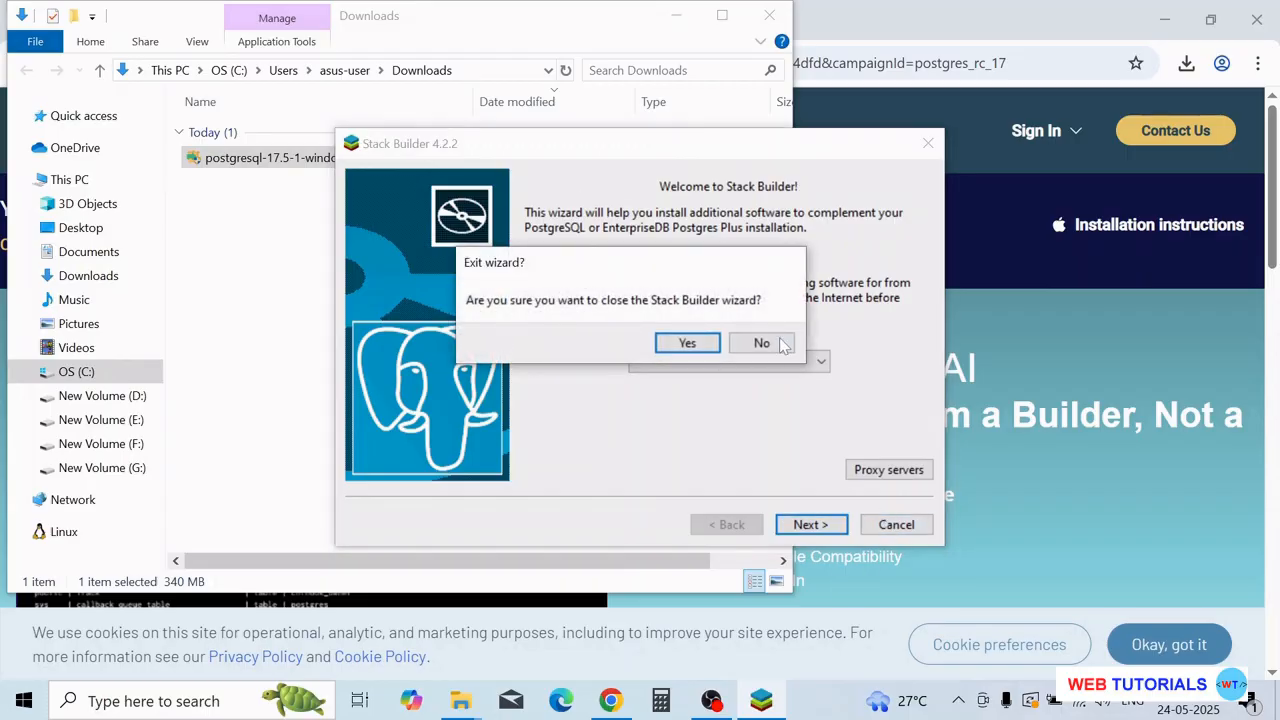
{"action": "left_click", "coordinate": [710, 344]}
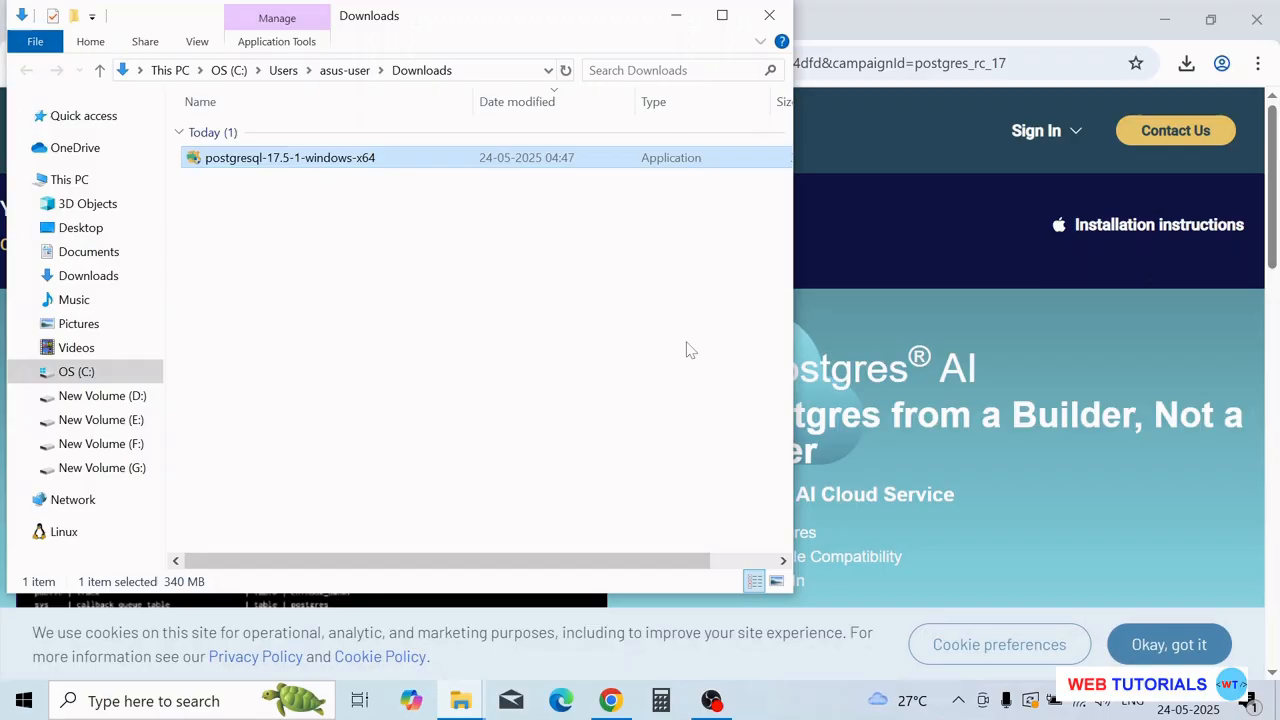
{"action": "left_click", "coordinate": [764, 18]}
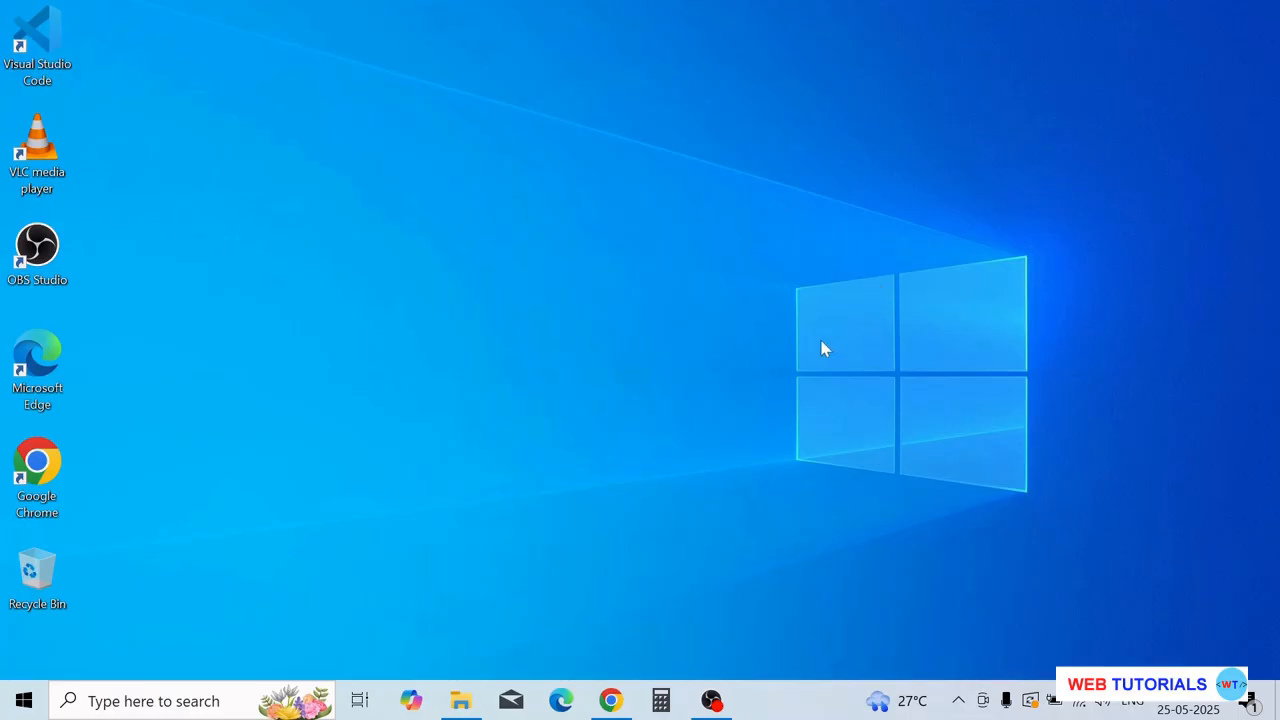
- Start pgAdmin 4 from the PostgreSQL 17 folder in the Start menu app list
{"action": "left_click", "coordinate": [25, 703]}
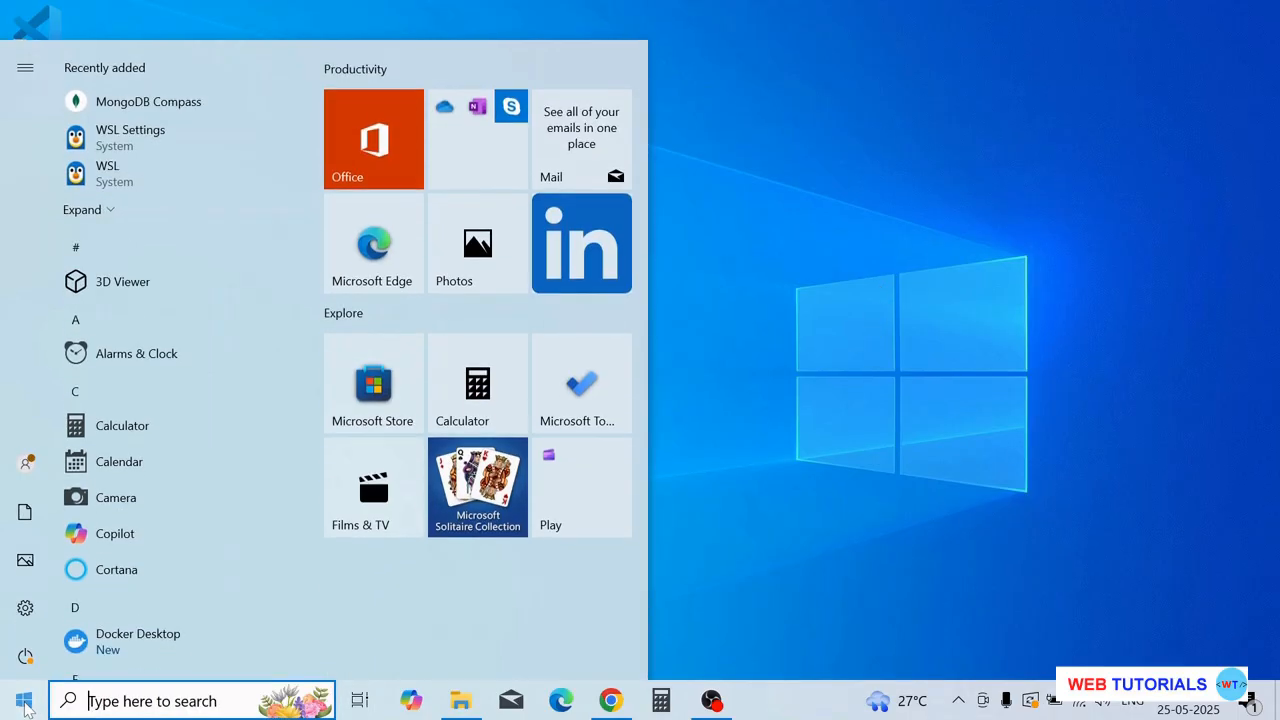
{"action": "scroll", "coordinate": [257, 265], "scroll_direction": "down", "scroll_amount": 10}
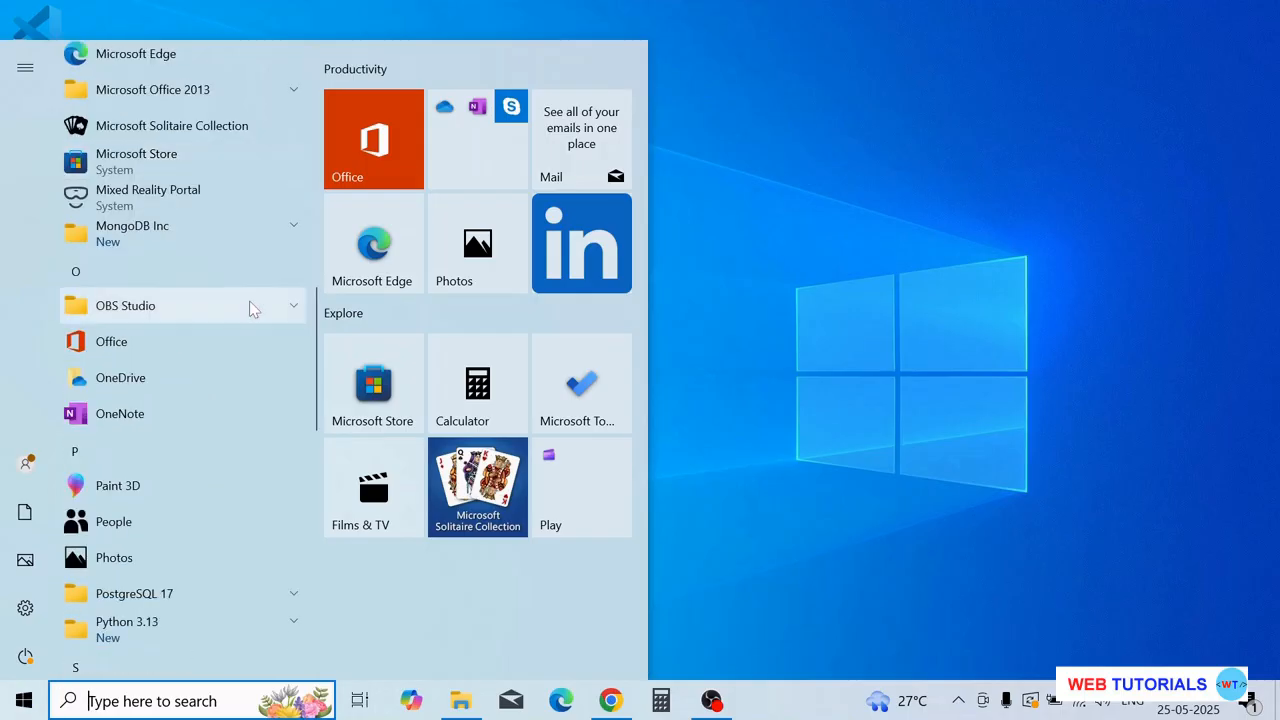
{"action": "scroll", "coordinate": [253, 309], "scroll_direction": "down", "scroll_amount": 6}
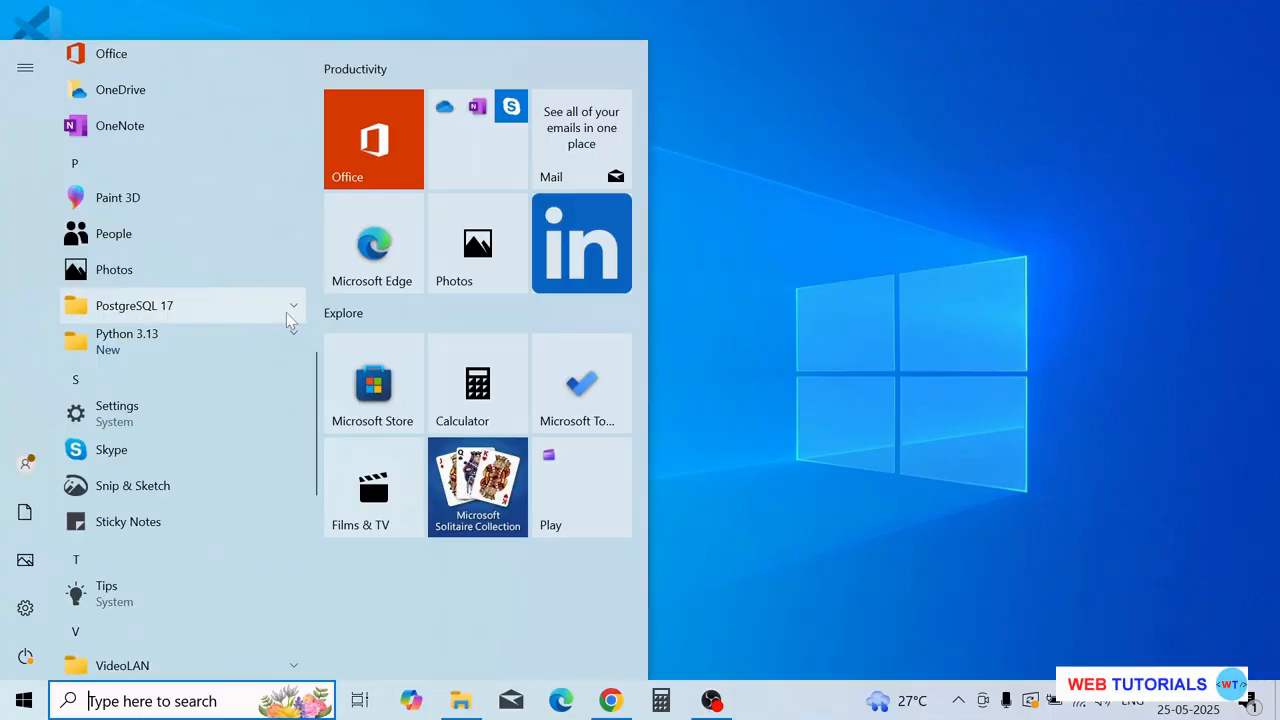
{"action": "left_click", "coordinate": [286, 309]}
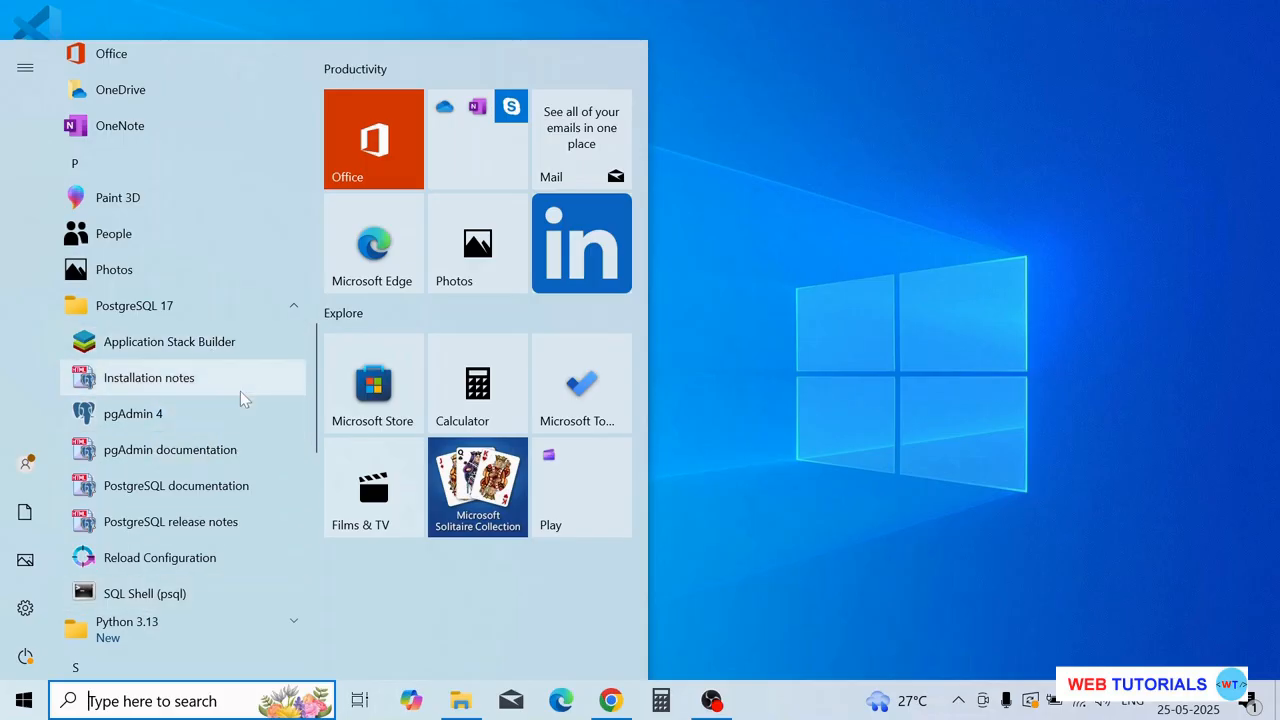
{"action": "left_click", "coordinate": [164, 418]}
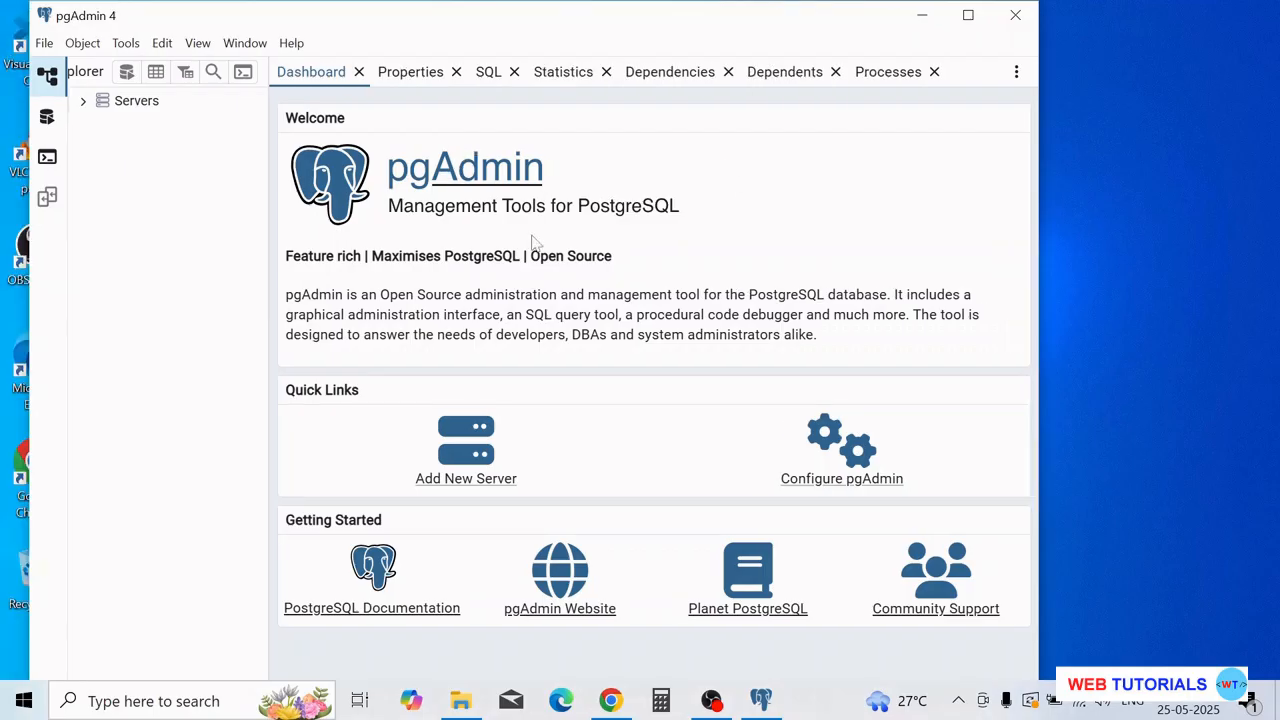
- Connect to the PostgreSQL 17 server with the postgres user's password and expand its Databases node
{"action": "left_click", "coordinate": [85, 102]}
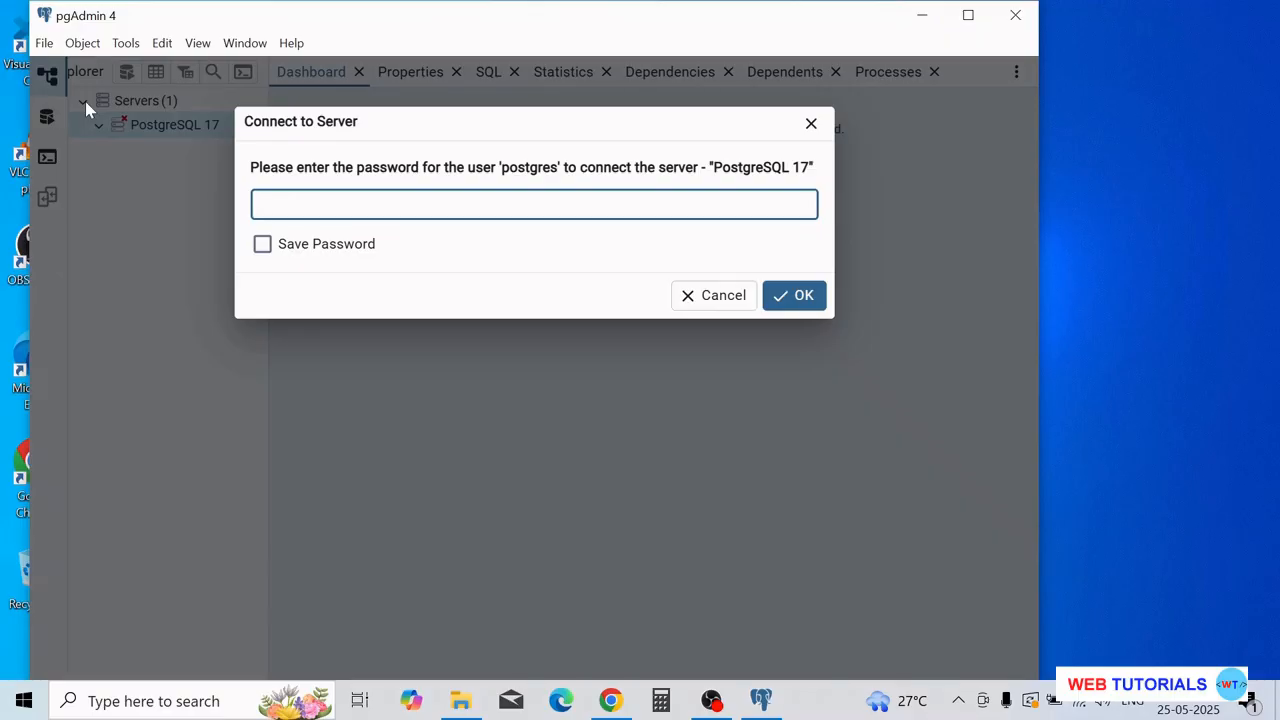
{"action": "type", "text": "123456789"}
{"action": "left_click", "coordinate": [796, 306]}
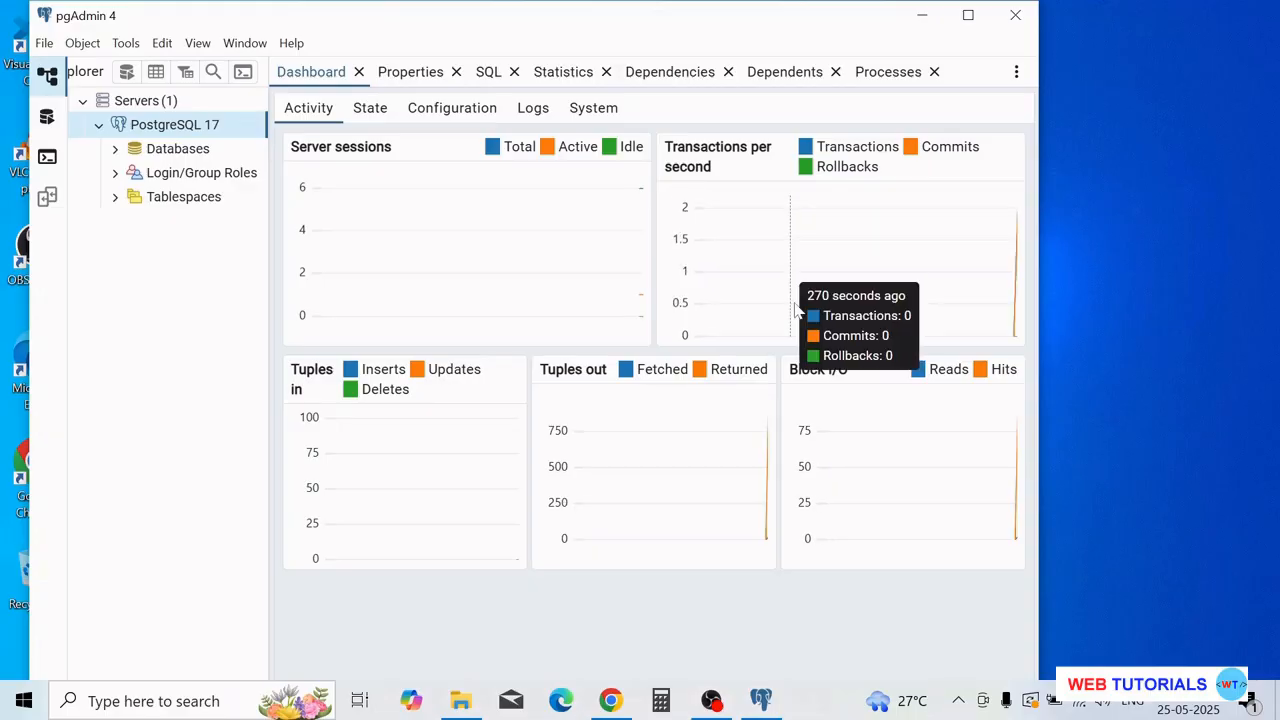
{"action": "left_click", "coordinate": [115, 149]}
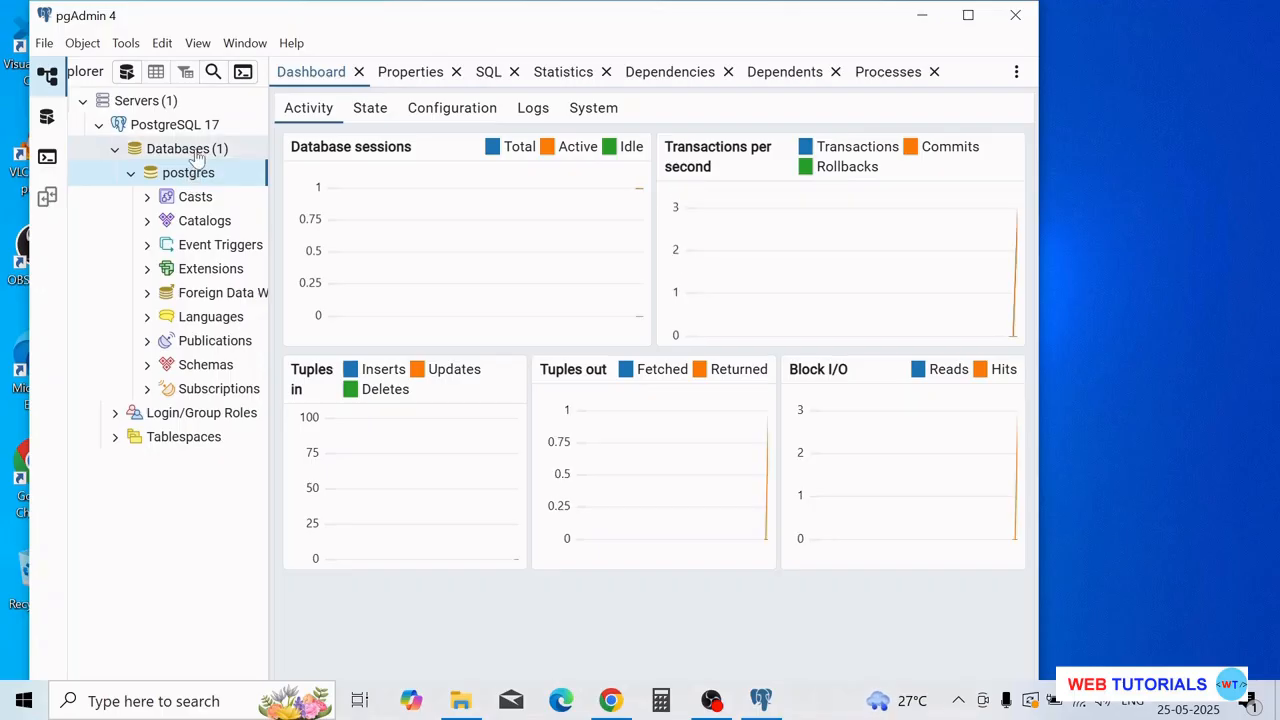
{"action": "right_click", "coordinate": [195, 150]}
- Add a database named employeeDb via Create > Database, save it, and minimize pgAdmin
{"action": "mouse_move", "coordinate": [228, 172]}
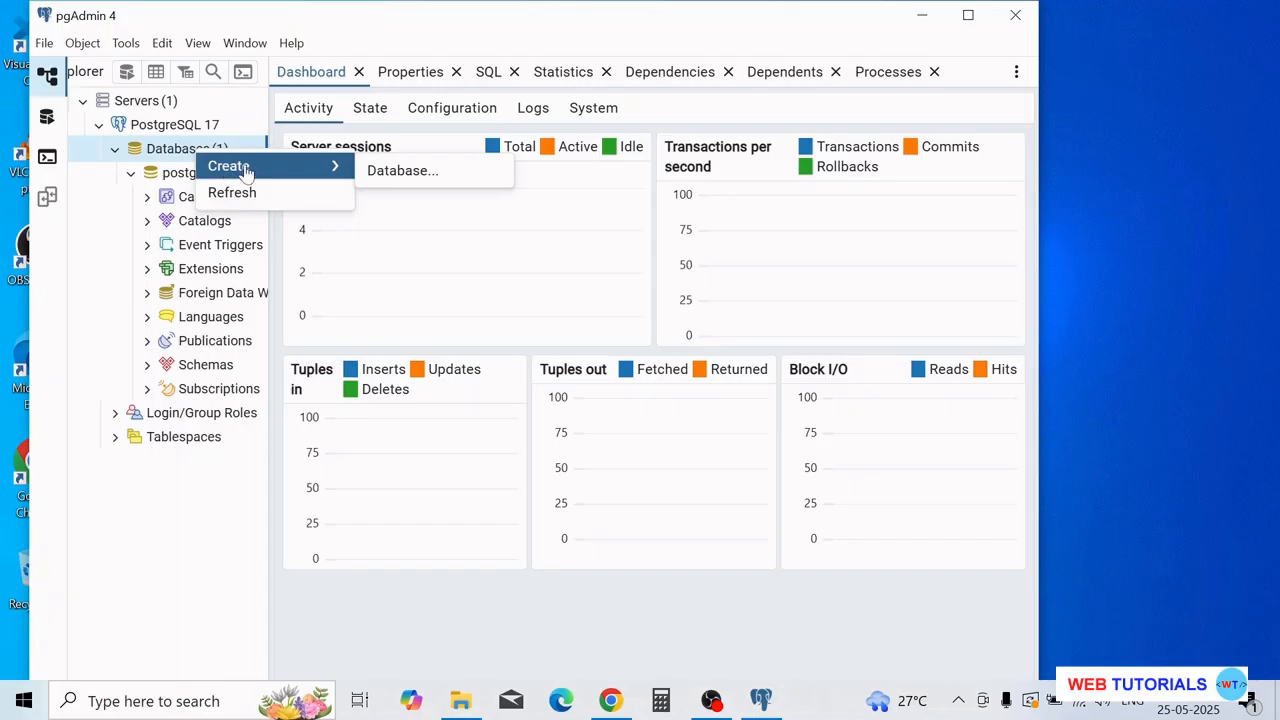
{"action": "left_click", "coordinate": [380, 174]}
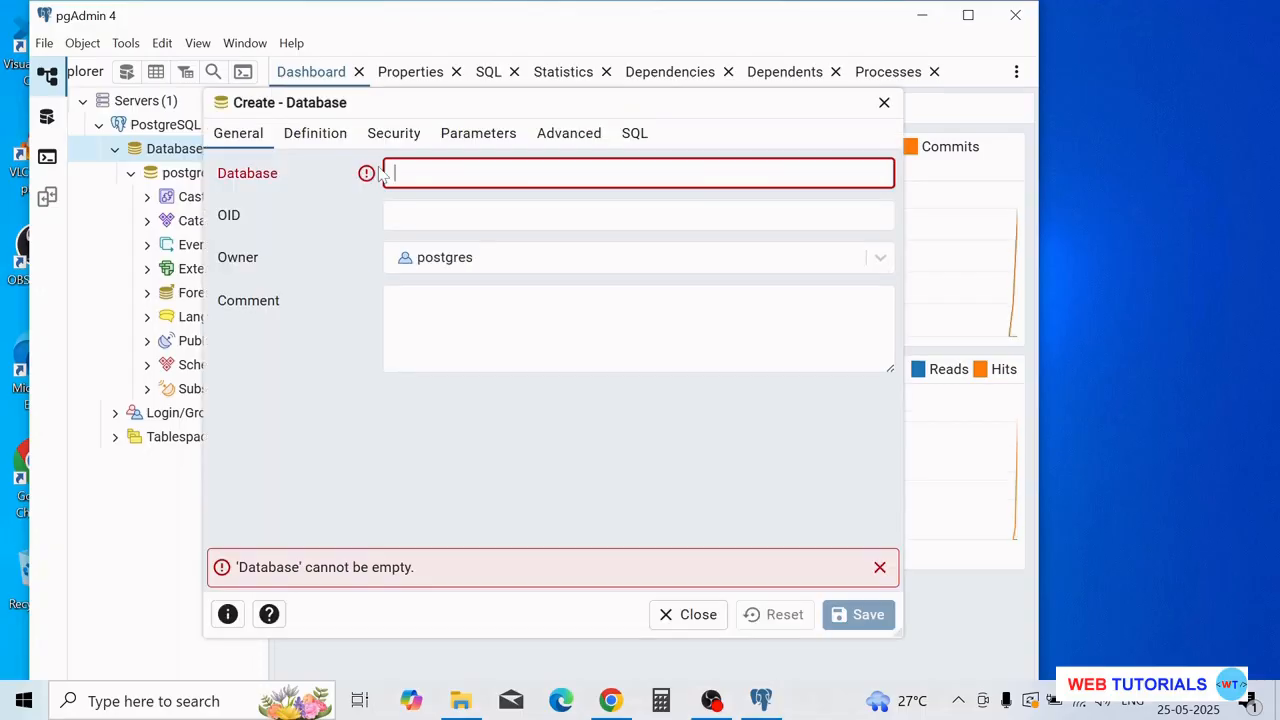
{"action": "type", "text": "emplo"}
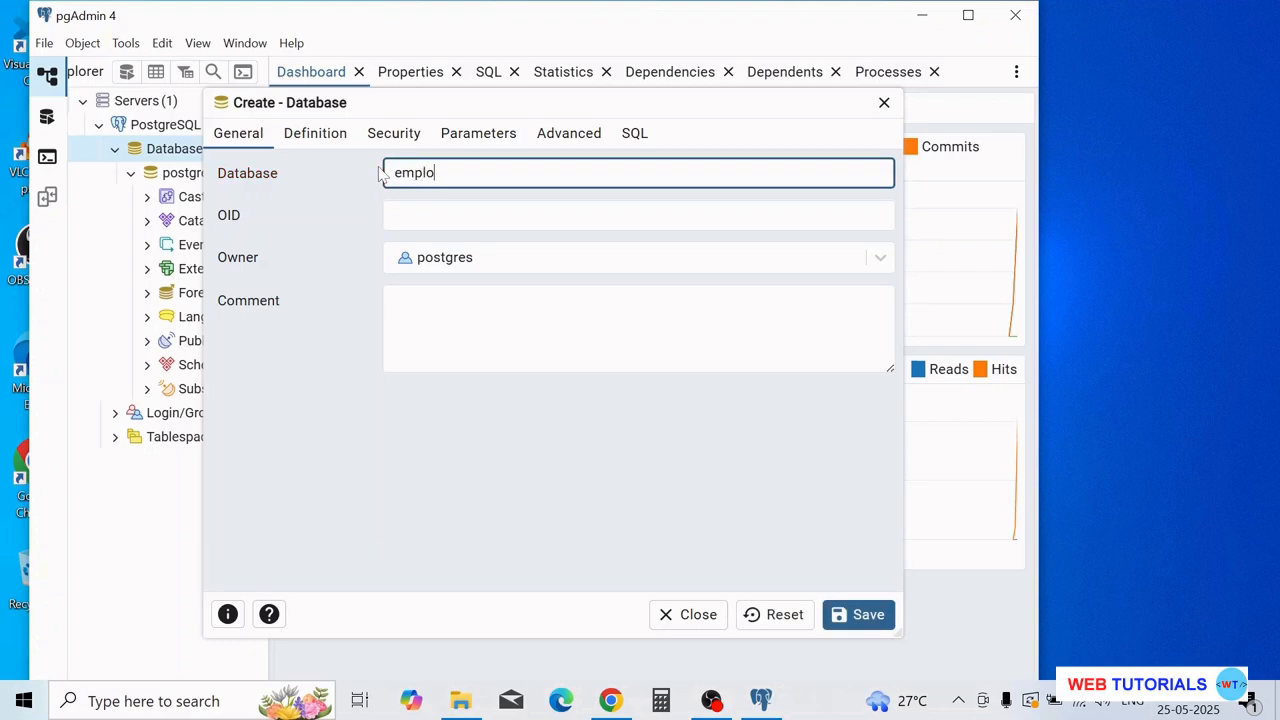
{"action": "type", "text": "yeeDb"}
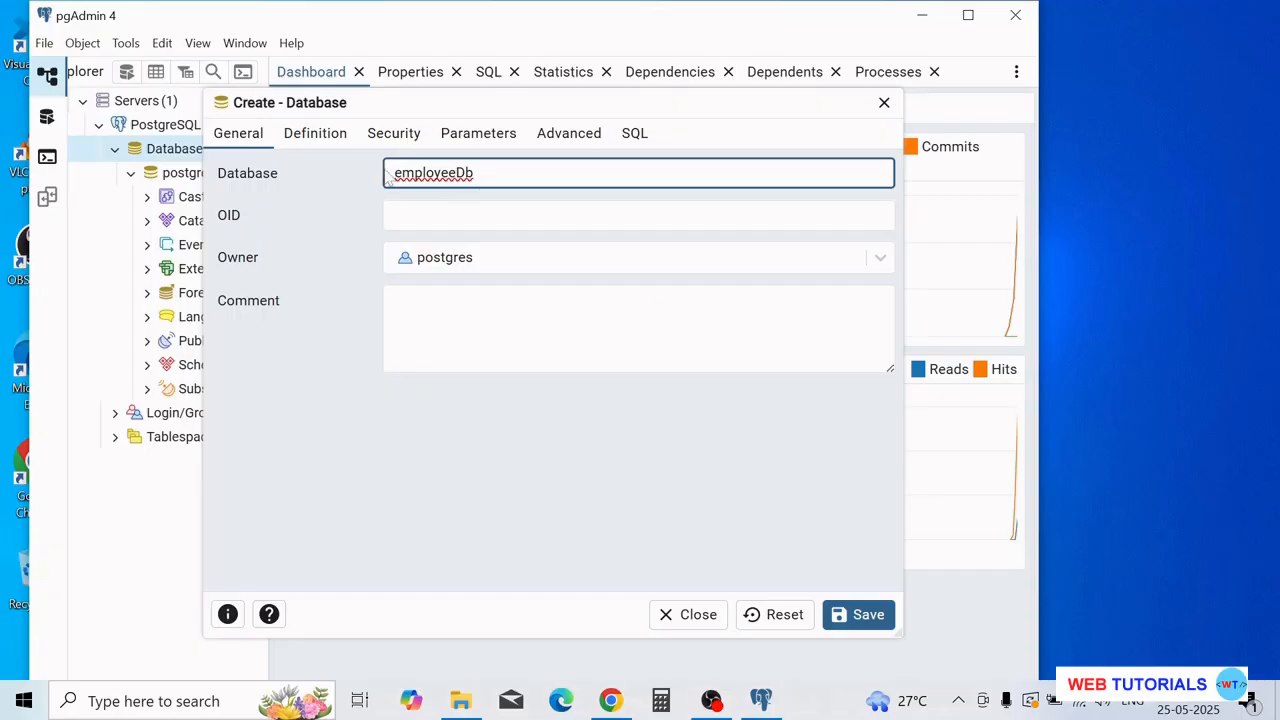
{"action": "left_click", "coordinate": [862, 618]}
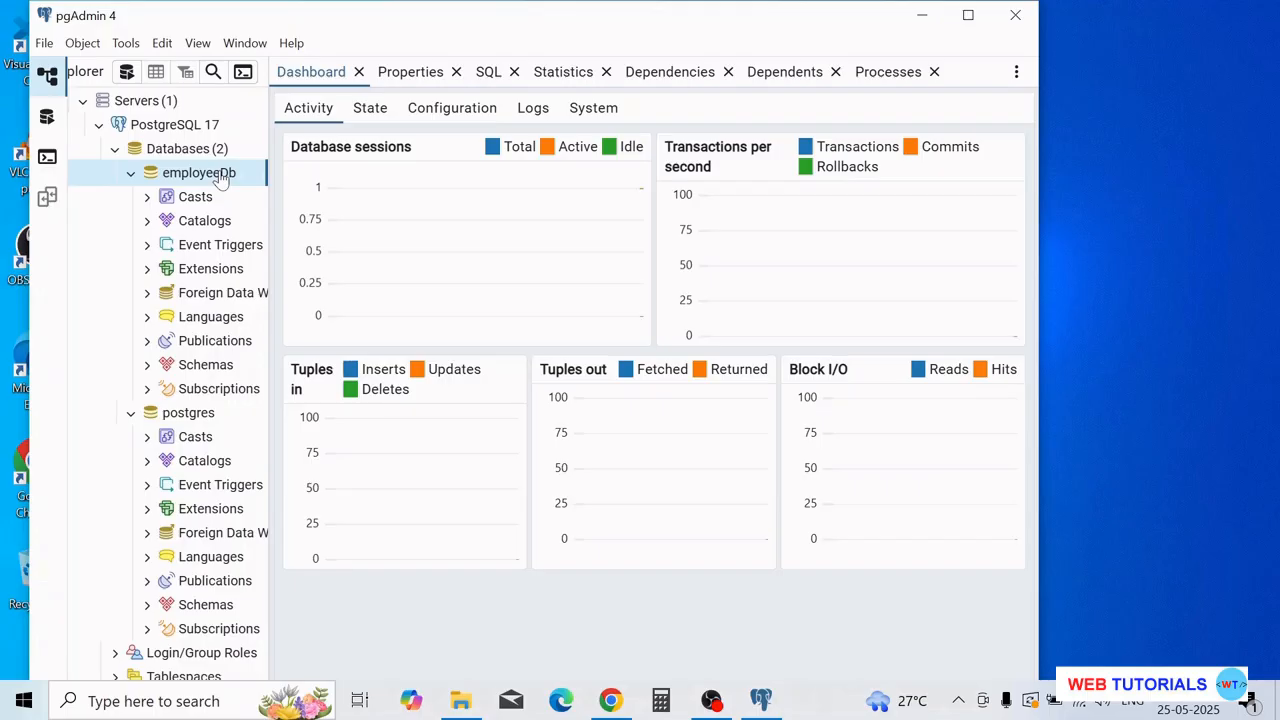
{"action": "left_click", "coordinate": [921, 15]}
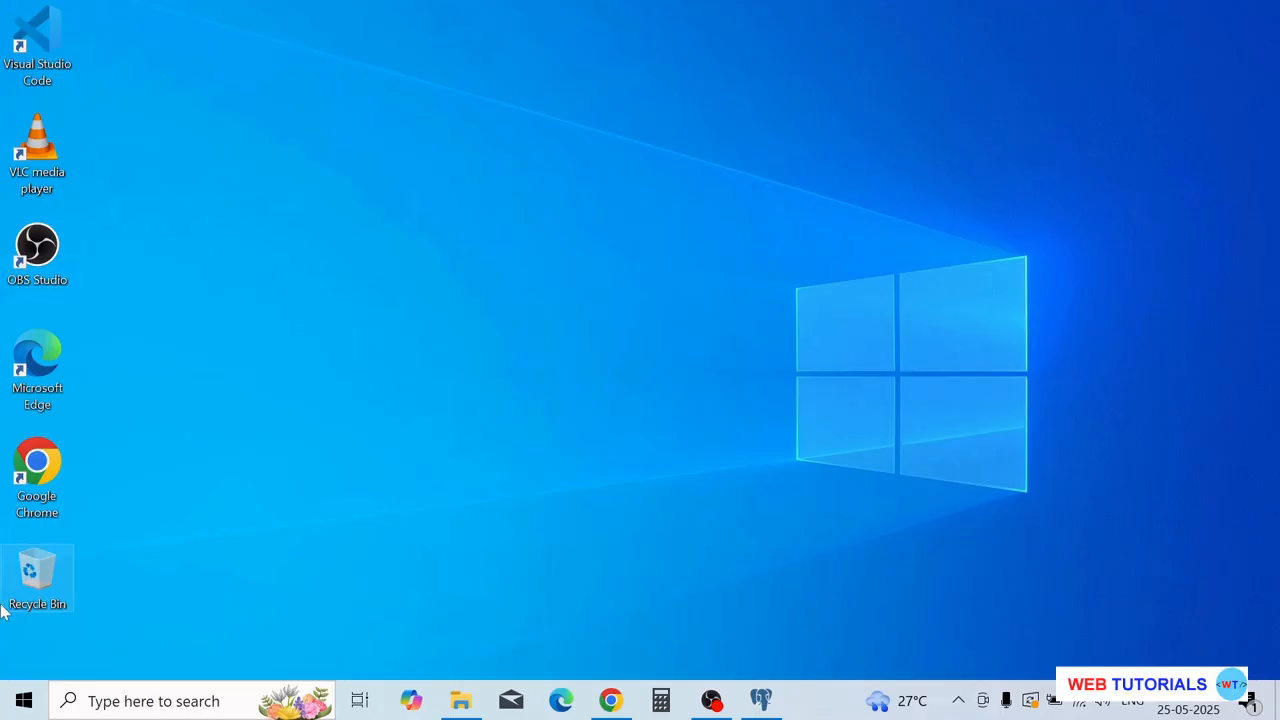
- Start SQL Shell (psql) from the PostgreSQL 17 folder in the Start menu app list
{"action": "left_click", "coordinate": [24, 700]}
{"action": "scroll", "coordinate": [145, 400], "scroll_direction": "down", "scroll_amount": 4}
{"action": "scroll", "coordinate": [145, 410], "scroll_direction": "down", "scroll_amount": 5}
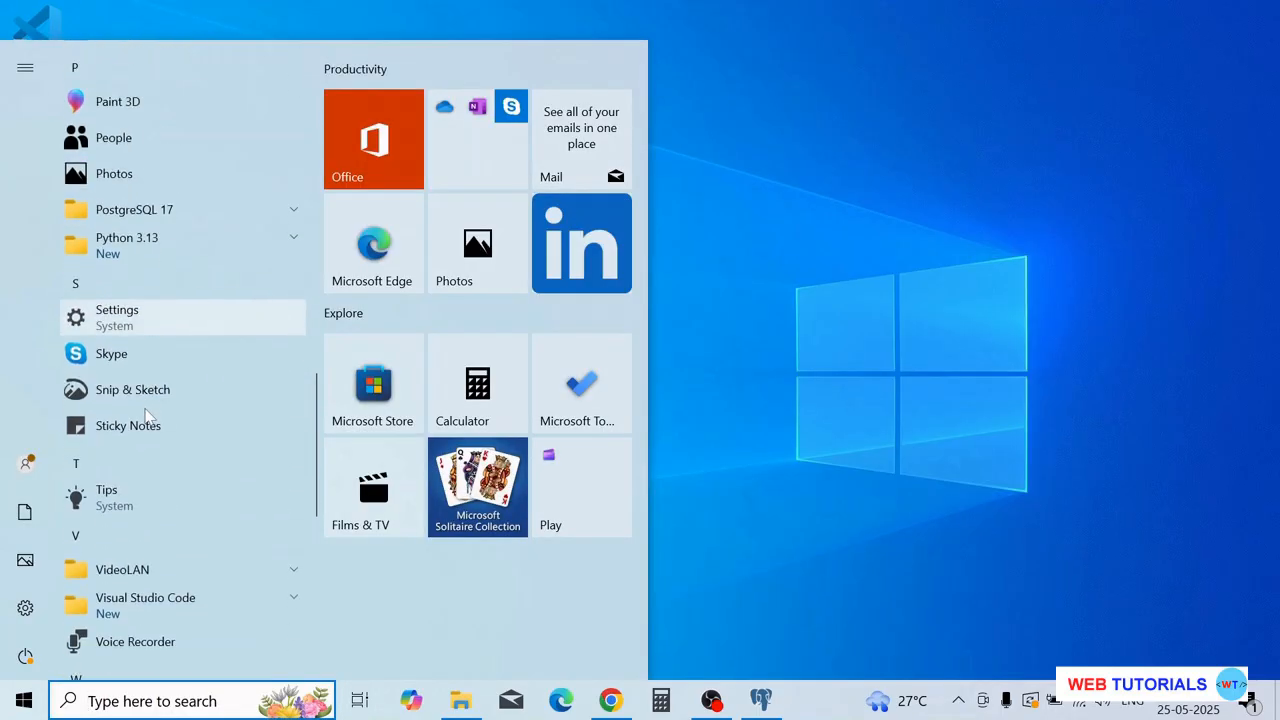
{"action": "left_click", "coordinate": [280, 213]}
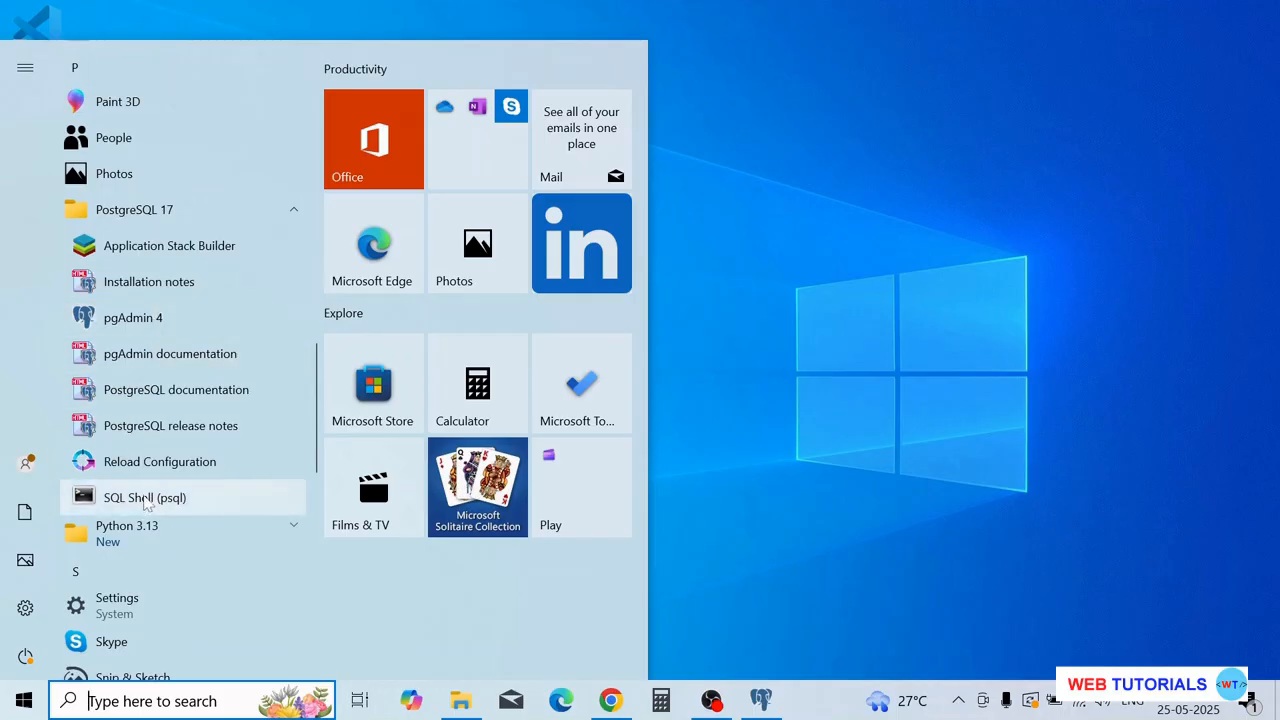
{"action": "left_click", "coordinate": [145, 497]}
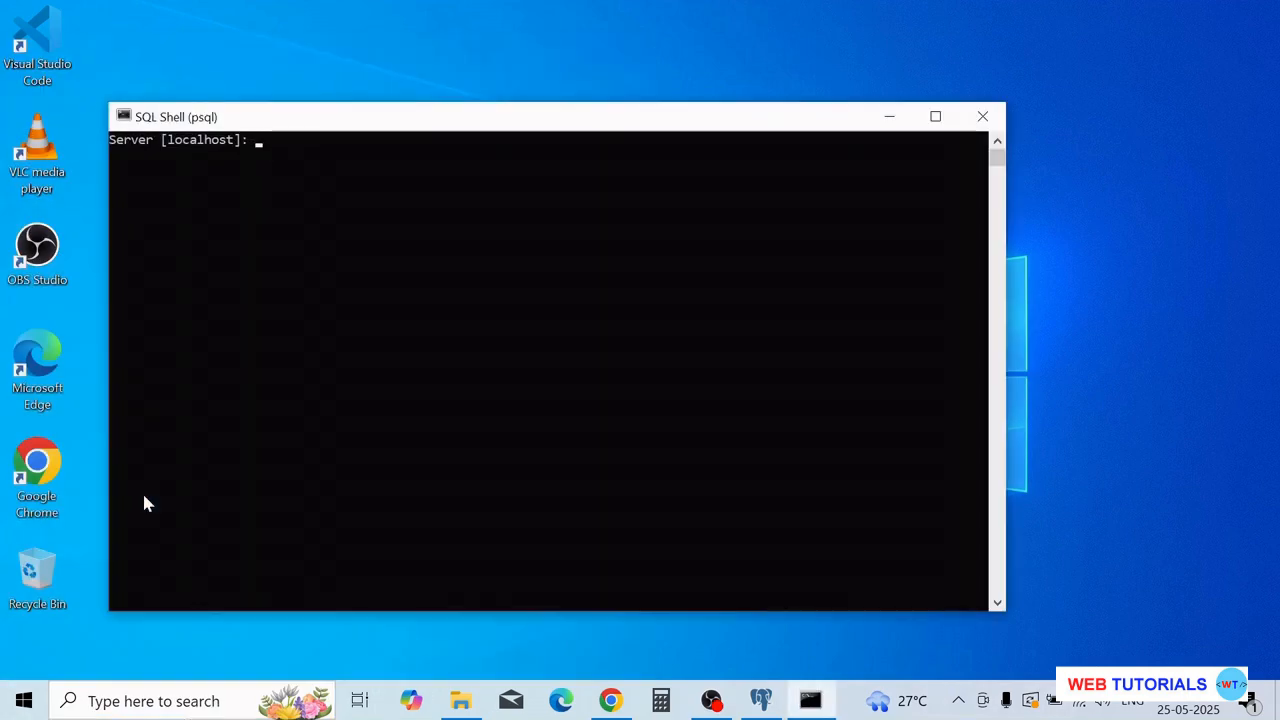
- Accept the default localhost server, postgres database, port and postgres username, then log in with the password
{"action": "left_click", "coordinate": [310, 302]}
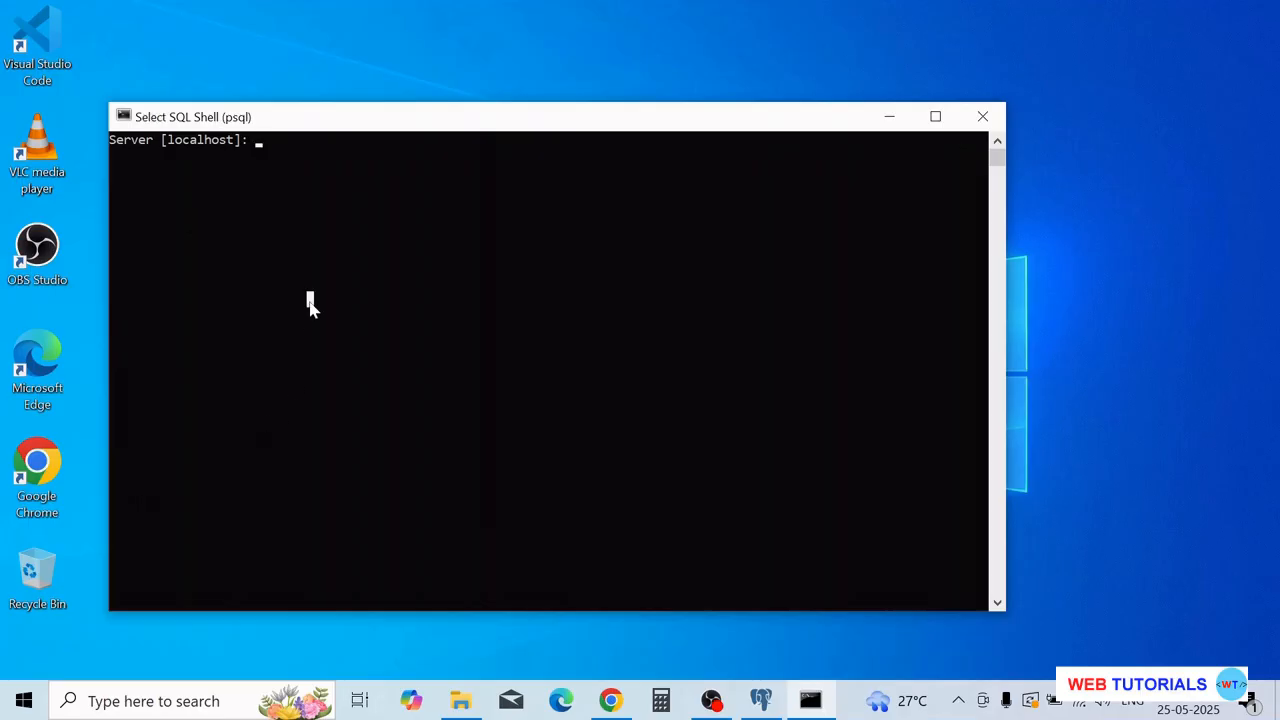
{"action": "key", "text": "Return"}
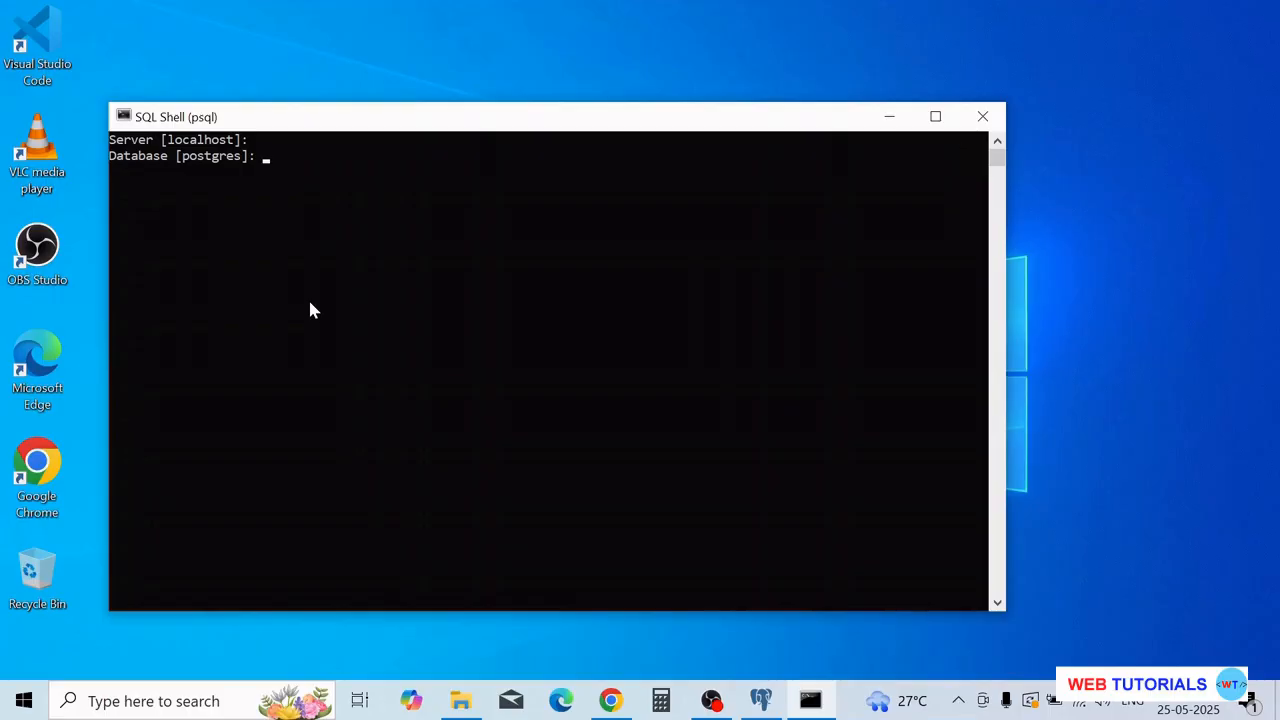
{"action": "key", "text": "Return"}
{"action": "key", "text": "Return"}
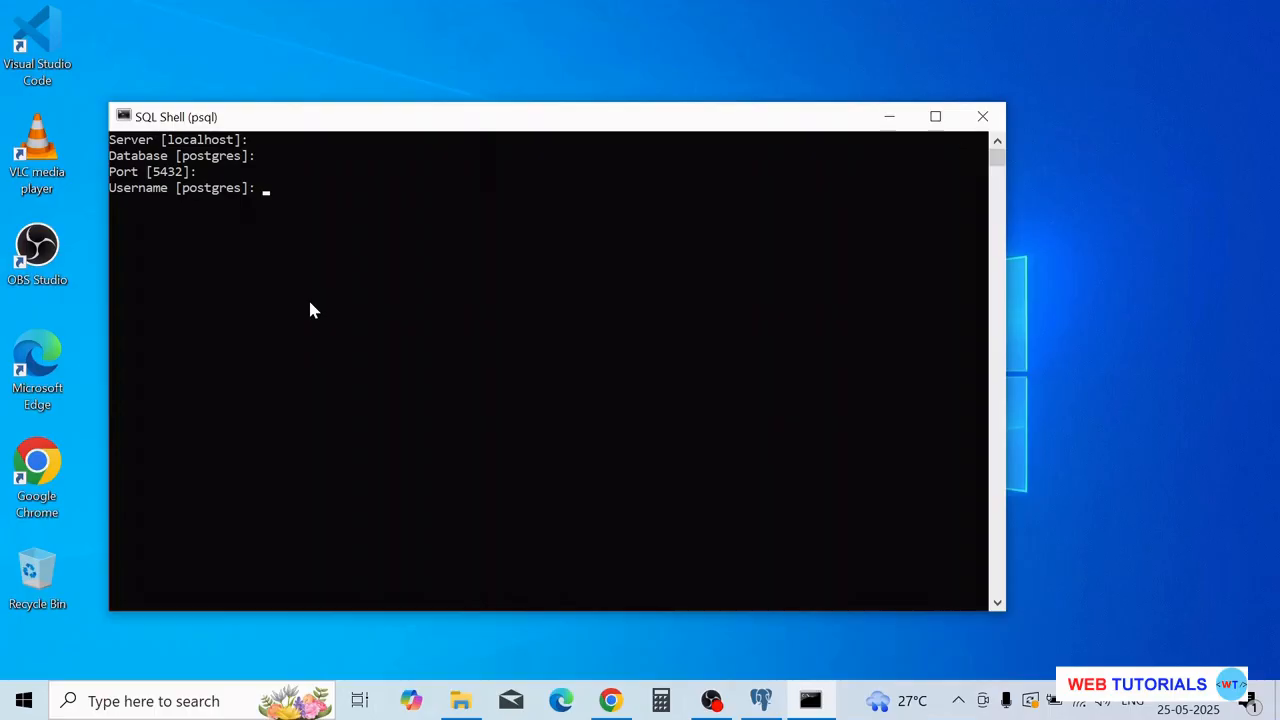
{"action": "key", "text": "Return"}
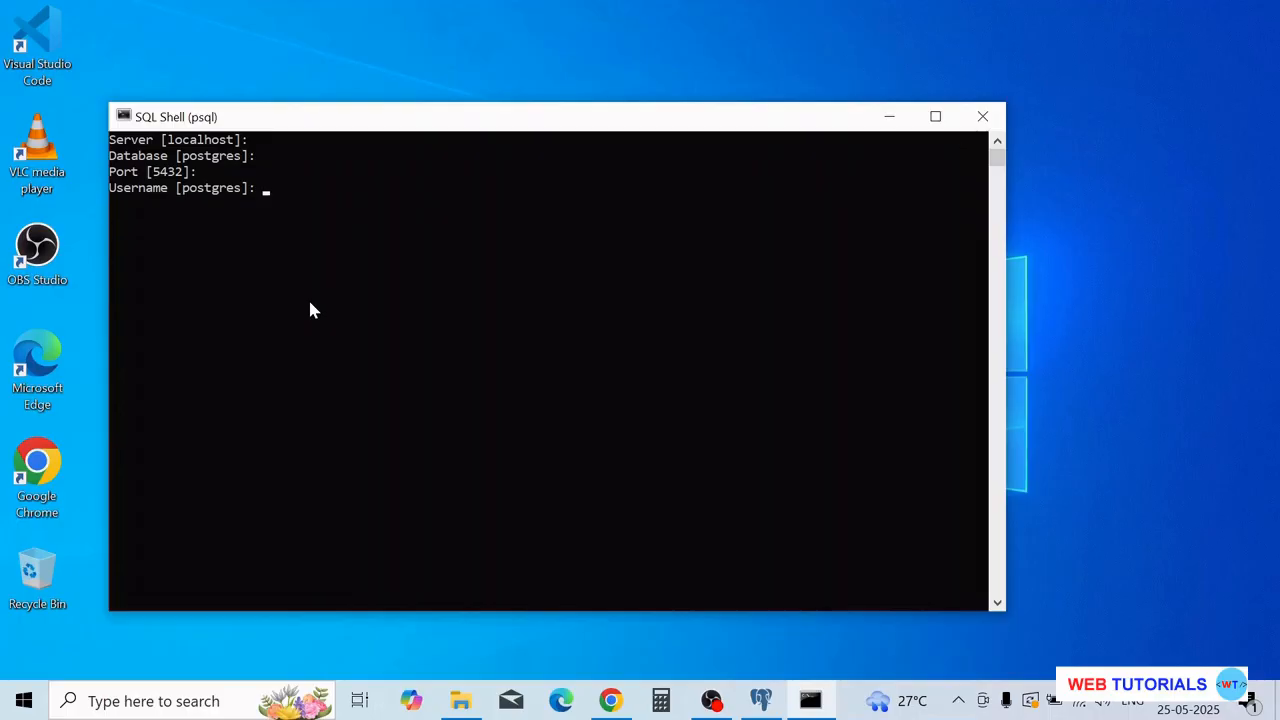
{"action": "key", "text": "Return"}
{"action": "key", "text": "Return"}
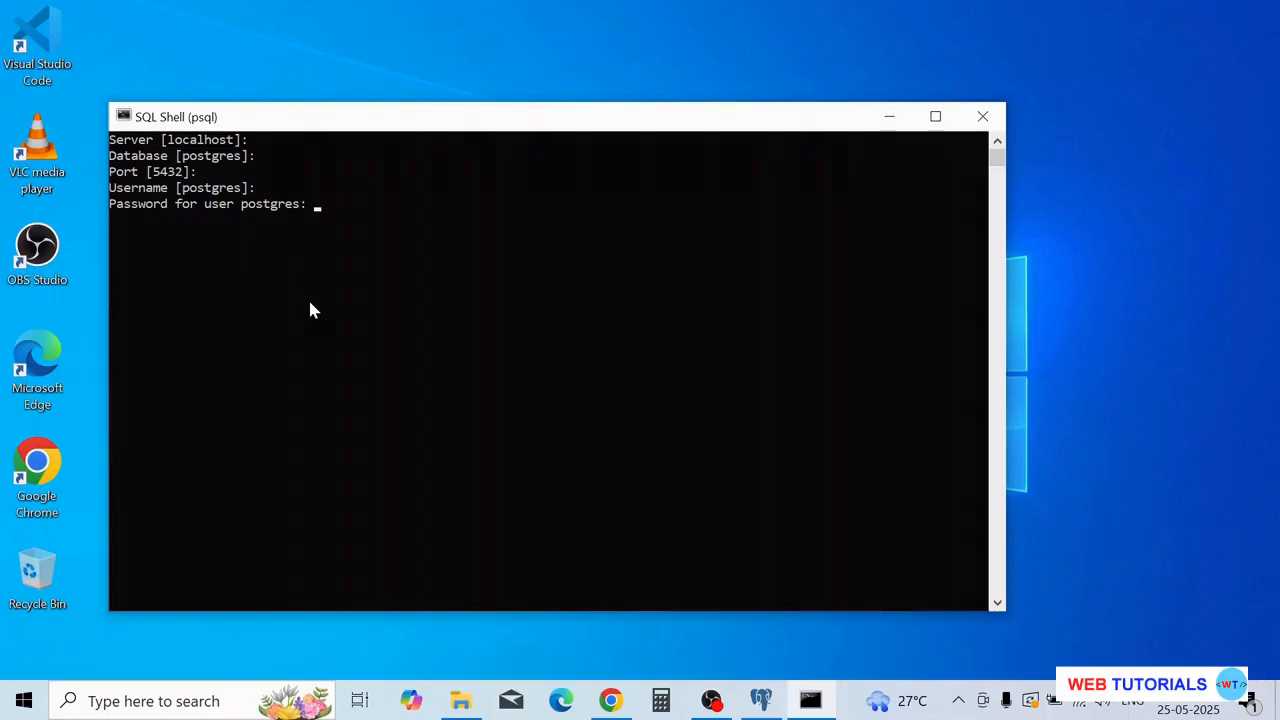
{"action": "key", "text": "Return"}
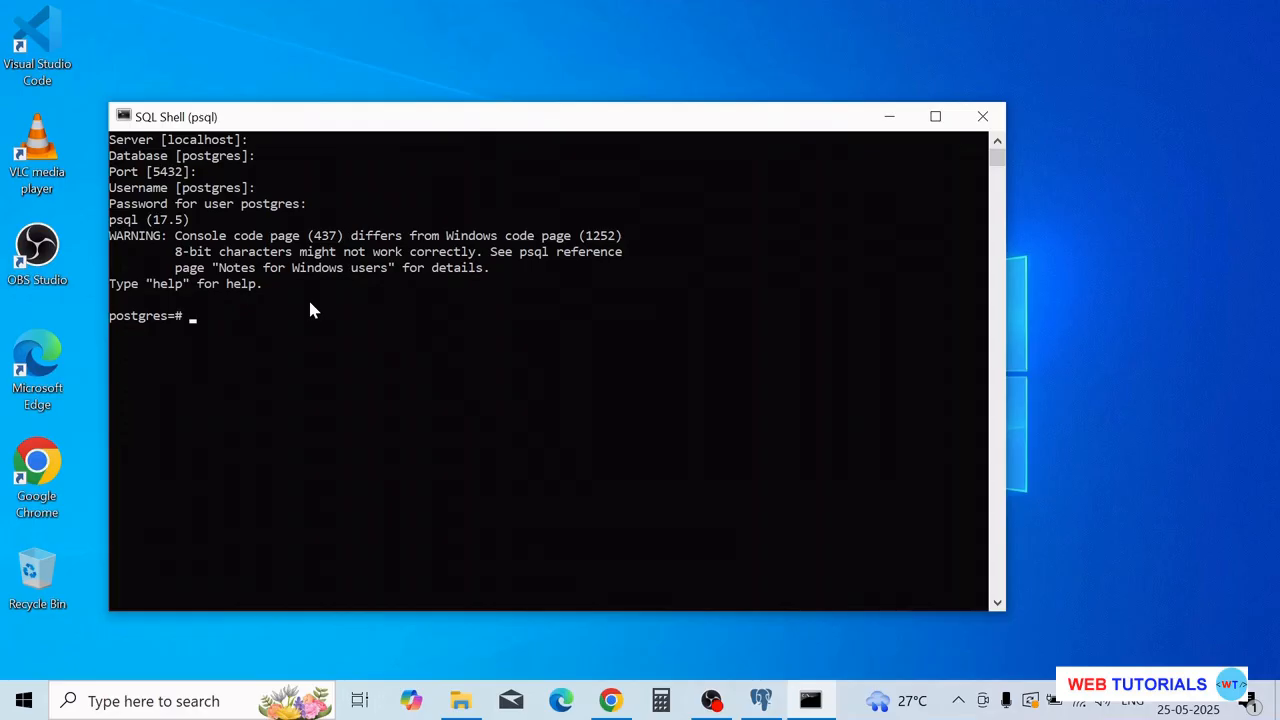